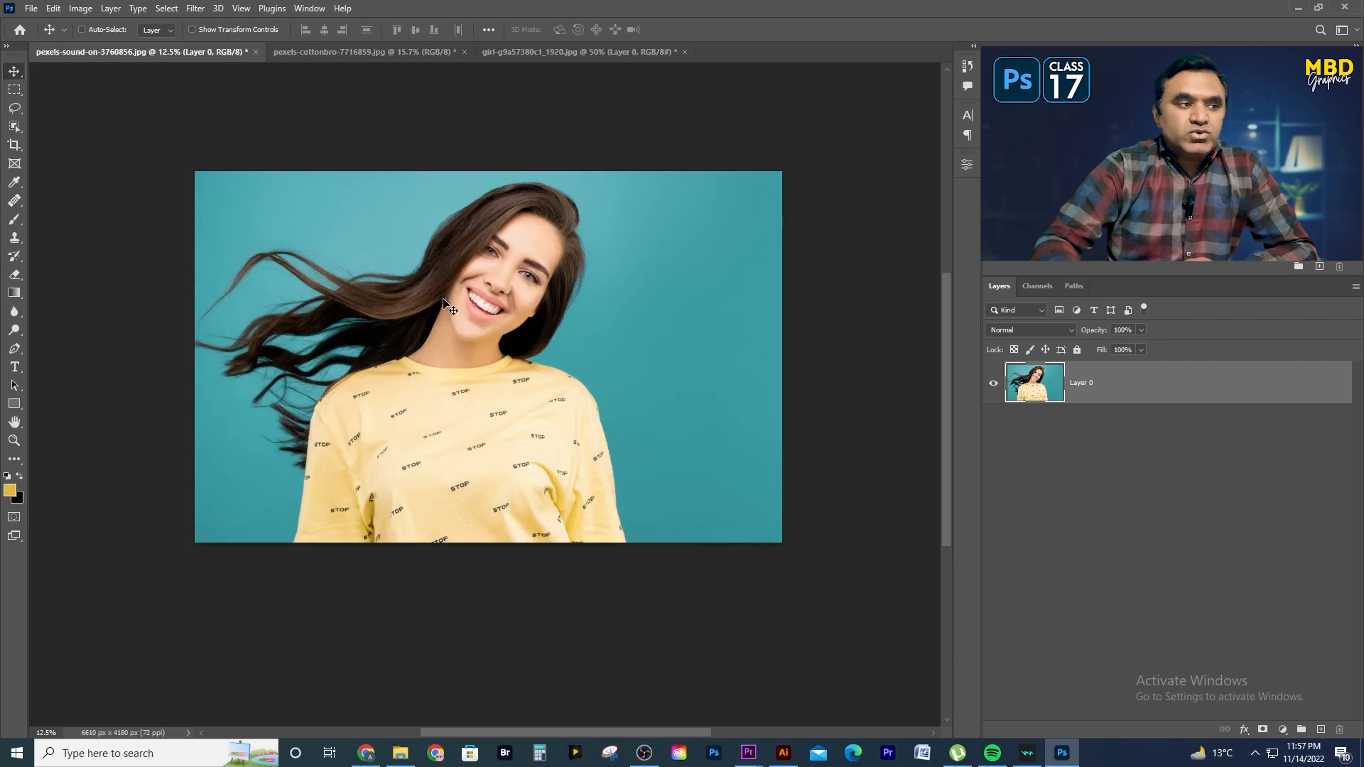
{"action": "left_click", "coordinate": [13, 92]}
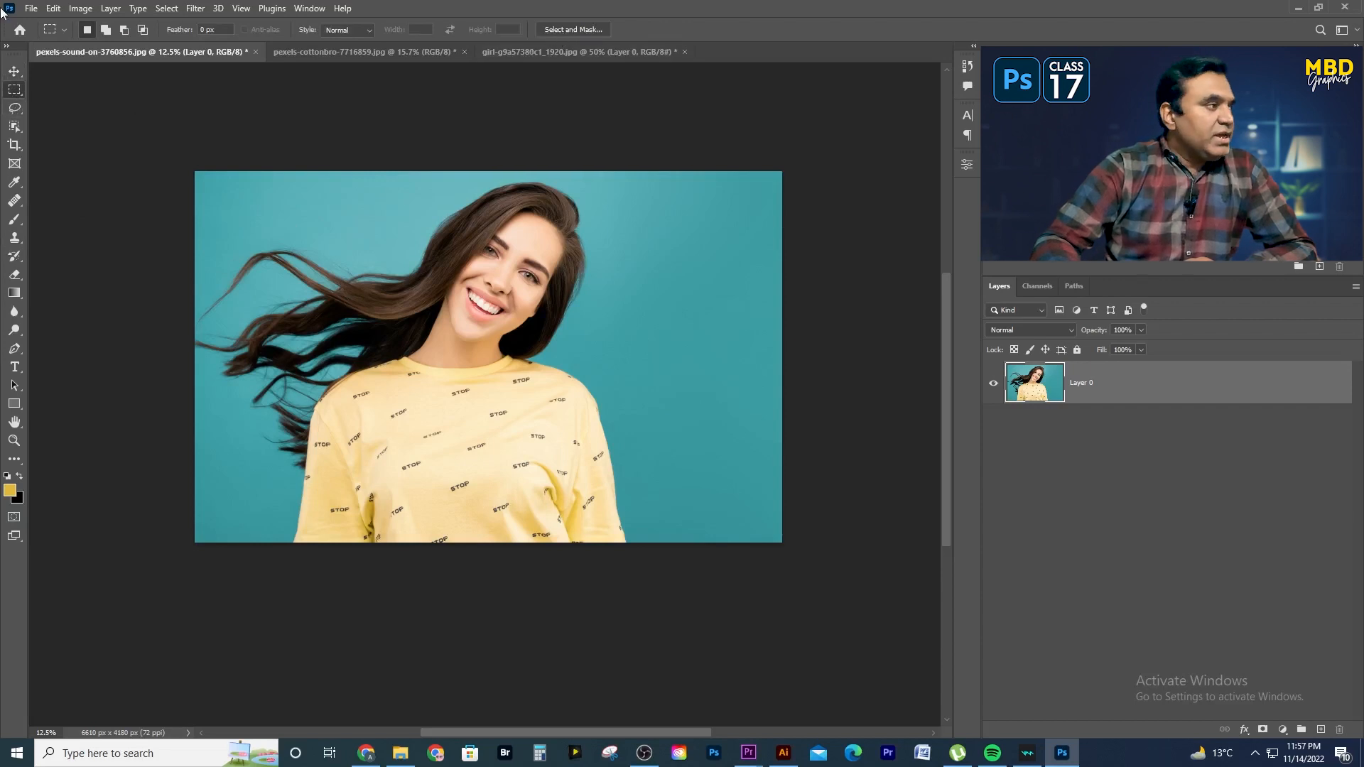
{"action": "left_click", "coordinate": [15, 68]}
{"action": "left_click", "coordinate": [14, 127]}
{"action": "left_click", "coordinate": [15, 71]}
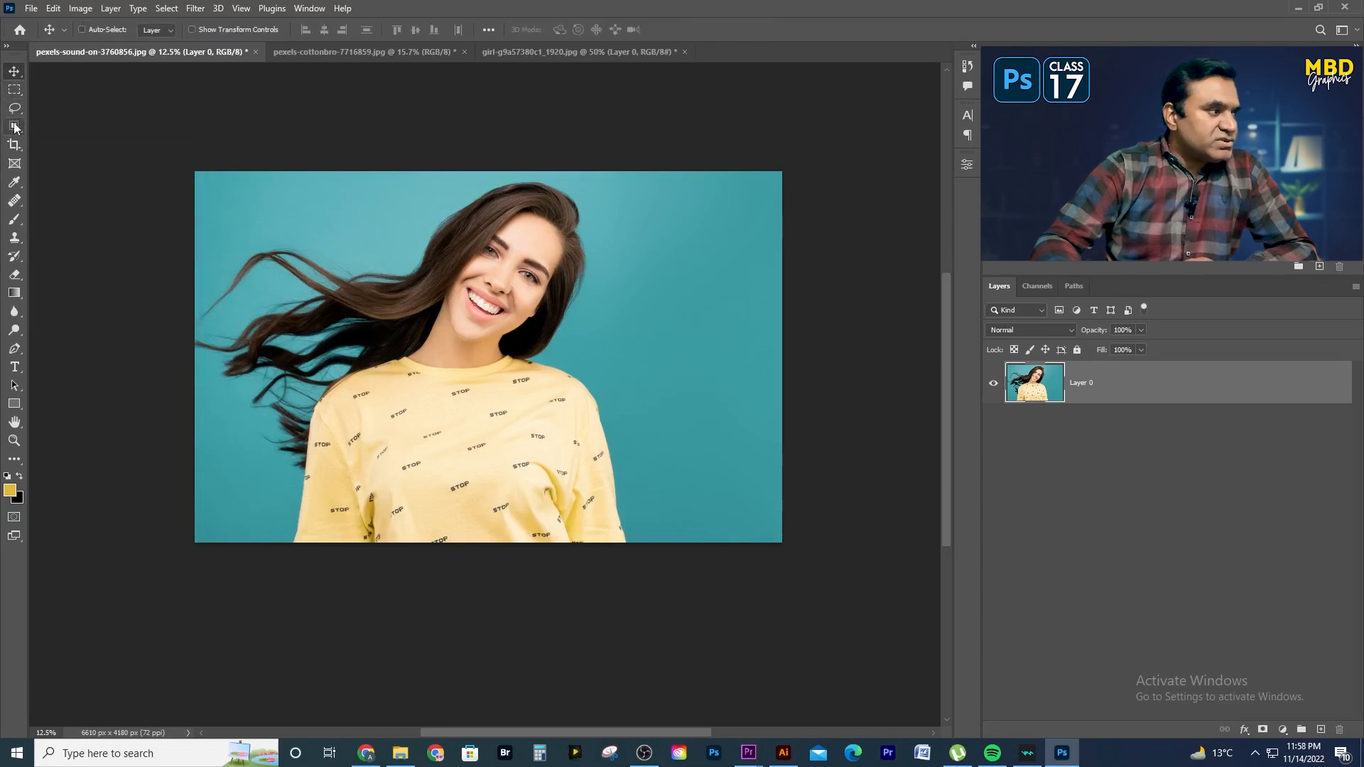
{"action": "key", "text": "w"}
{"action": "left_click_drag", "start_coordinate": [196, 172], "coordinate": [643, 565]}
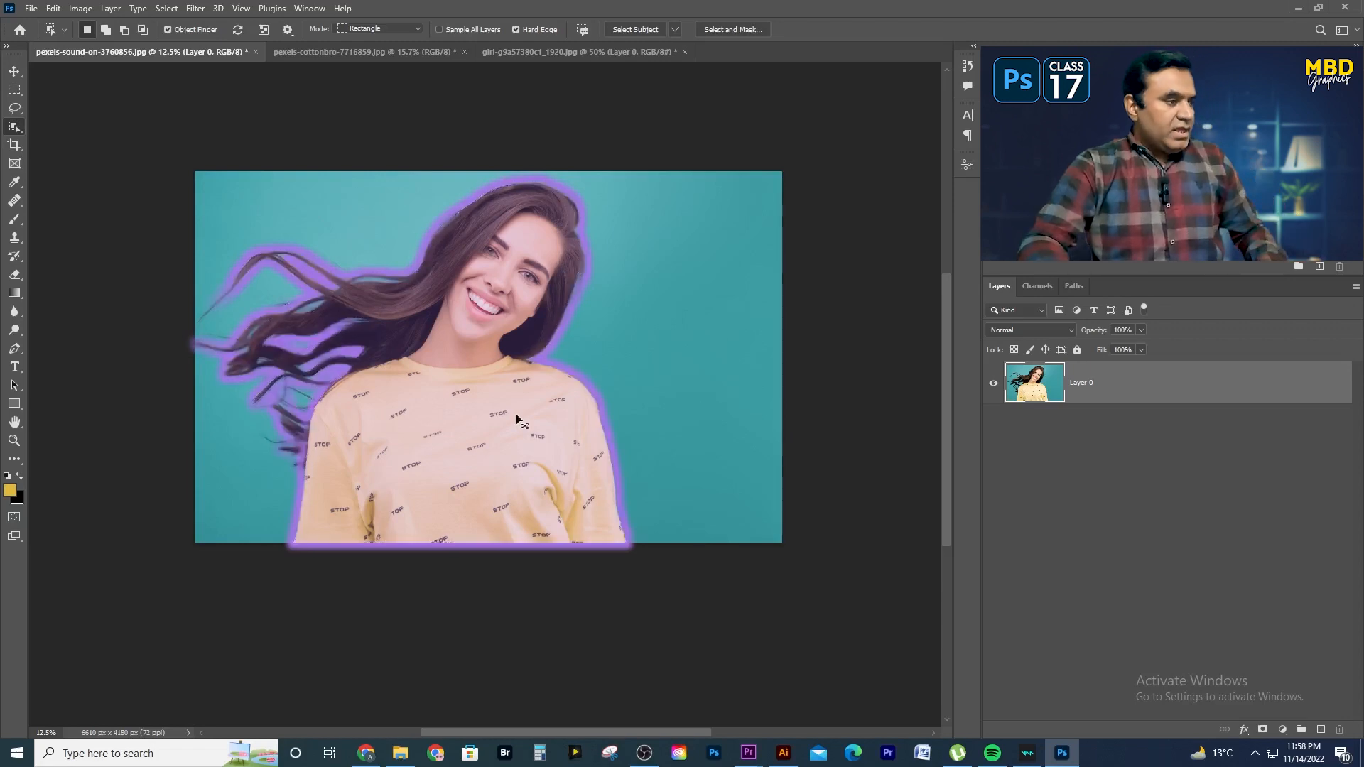
{"action": "key", "text": "ctrl+d"}
{"action": "key", "text": "v"}
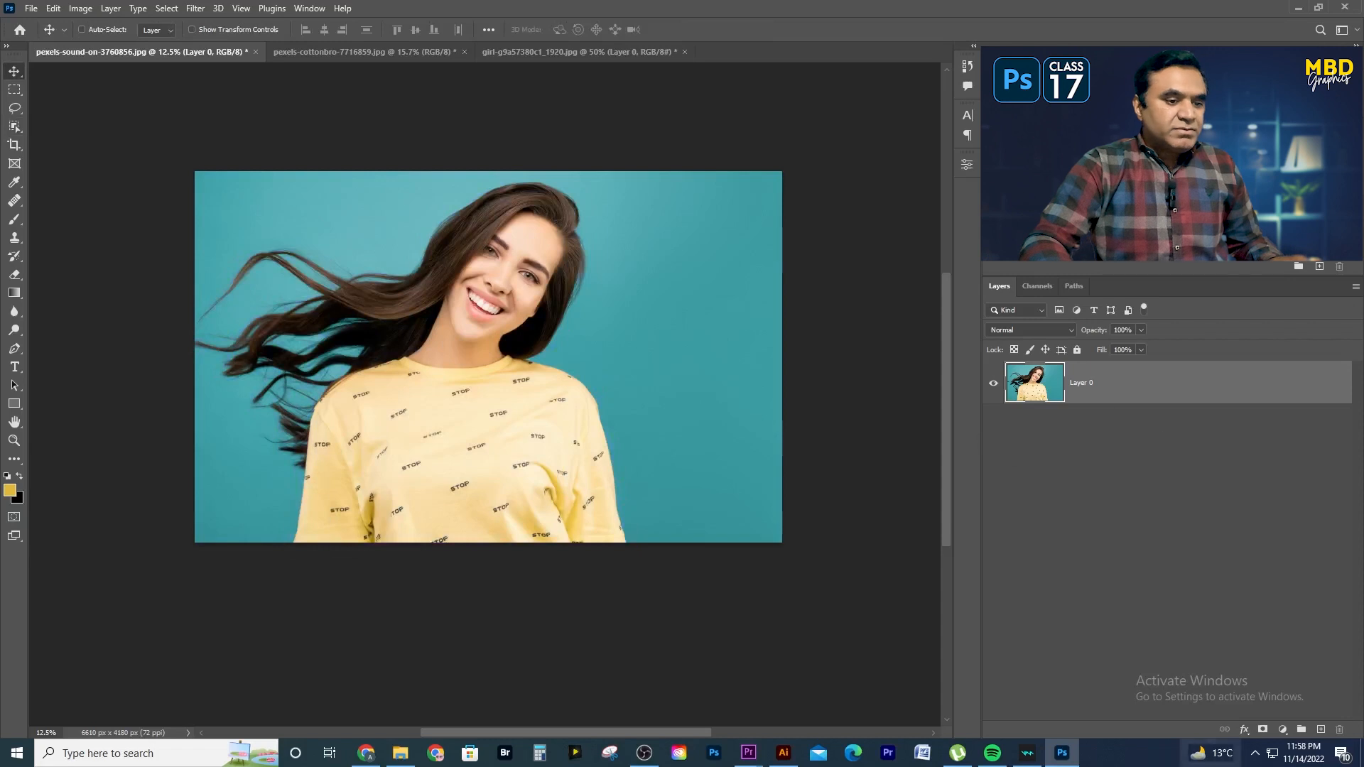
- Add a yellow Solid Color fill layer and move it below the photo layer, Layer 0
{"action": "left_click", "coordinate": [1284, 730]}
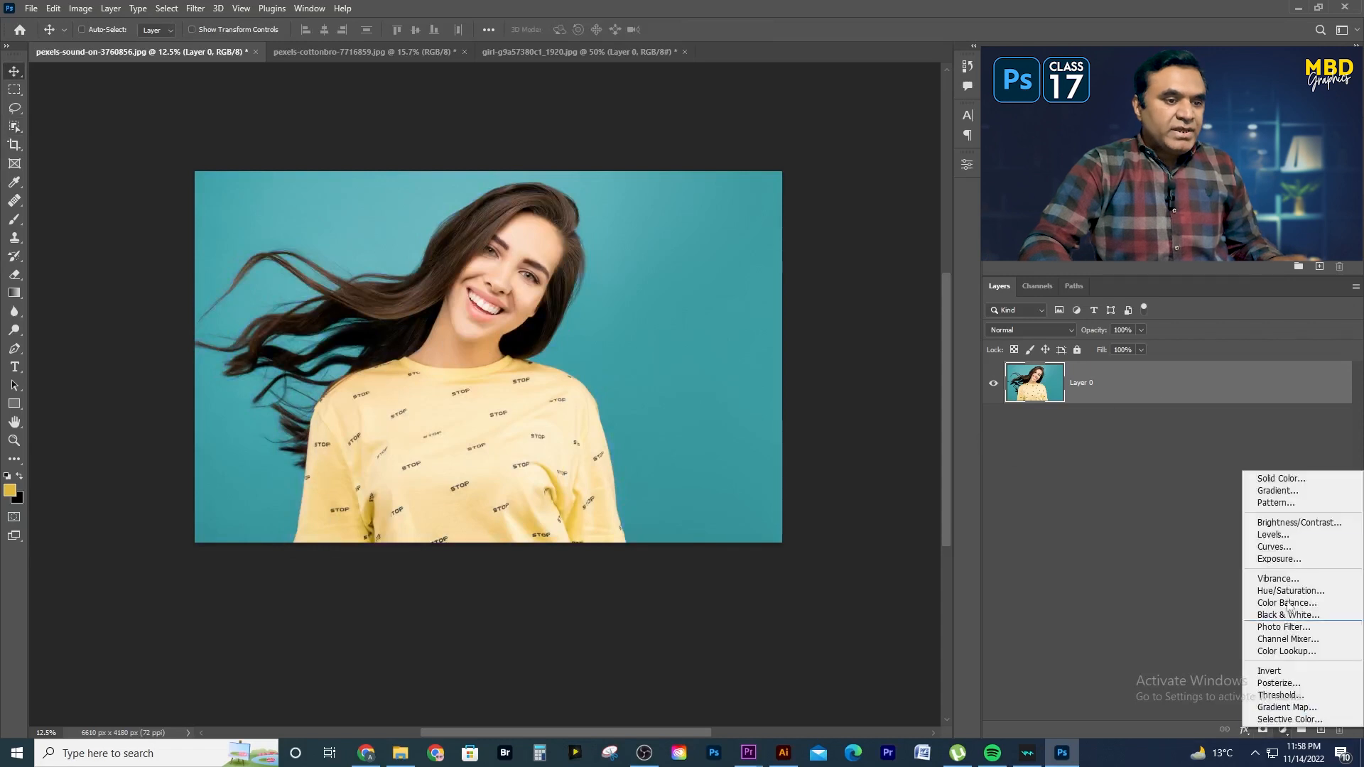
{"action": "left_click", "coordinate": [1271, 473]}
{"action": "left_click", "coordinate": [923, 402]}
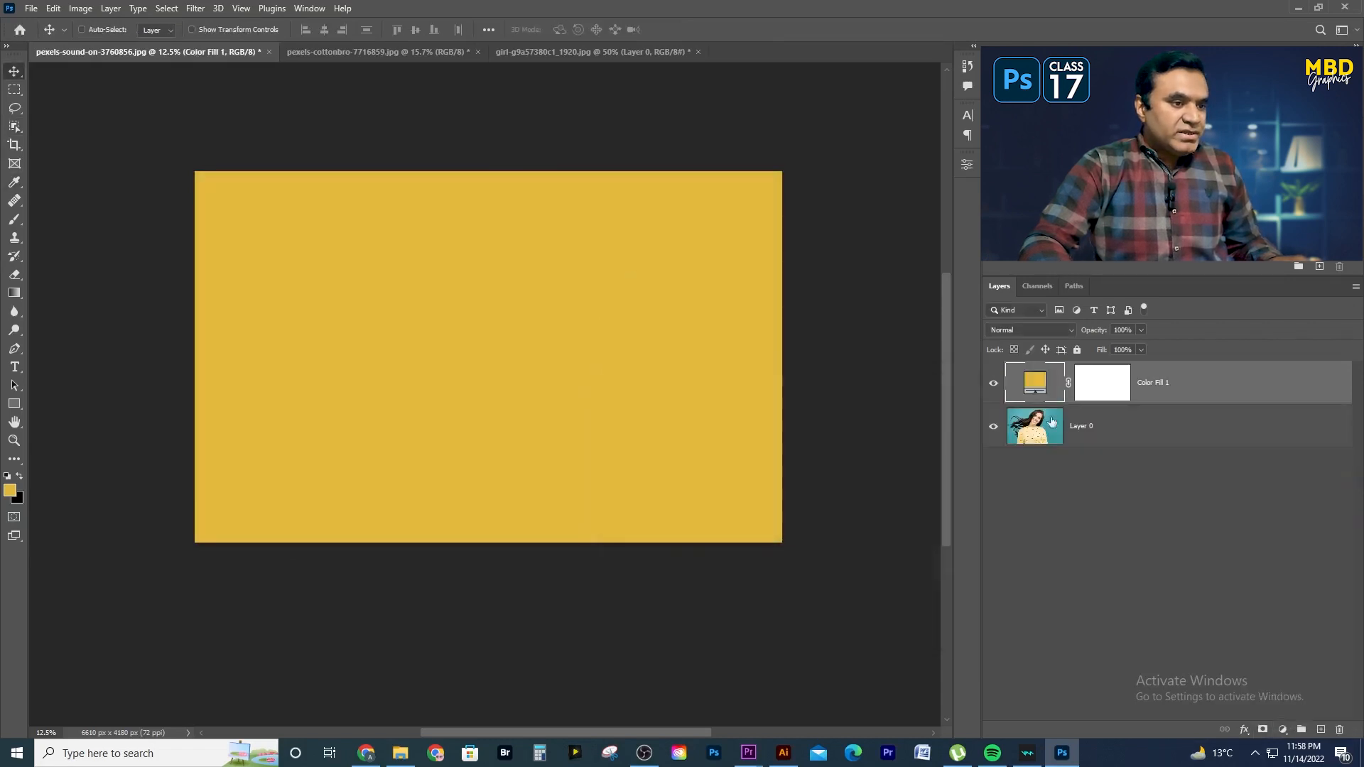
{"action": "key", "text": "ctrl+bracketleft"}
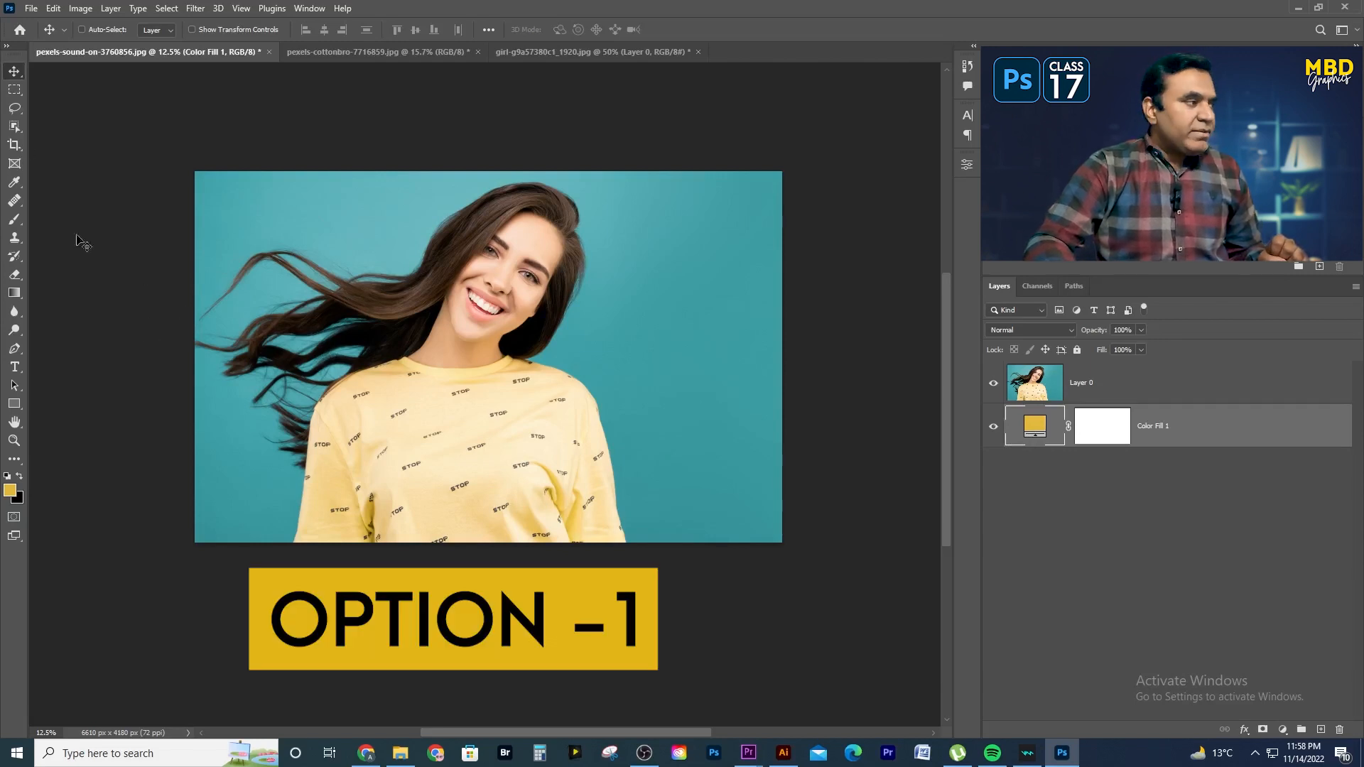
- Select the woman by framing her with the Object Selection tool in Rectangle mode
{"action": "left_click", "coordinate": [15, 127]}
{"action": "left_click_drag", "start_coordinate": [189, 162], "coordinate": [632, 566]}
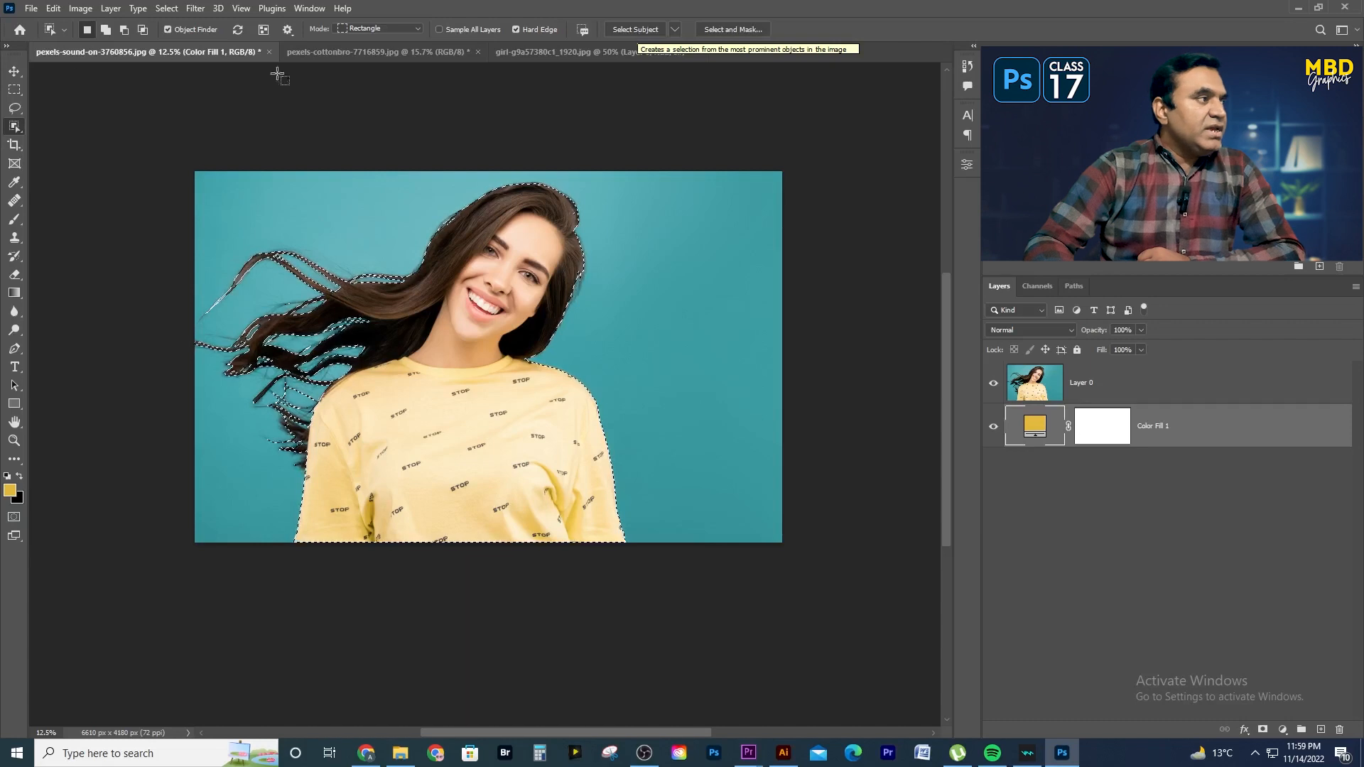
{"action": "left_click", "coordinate": [157, 10]}
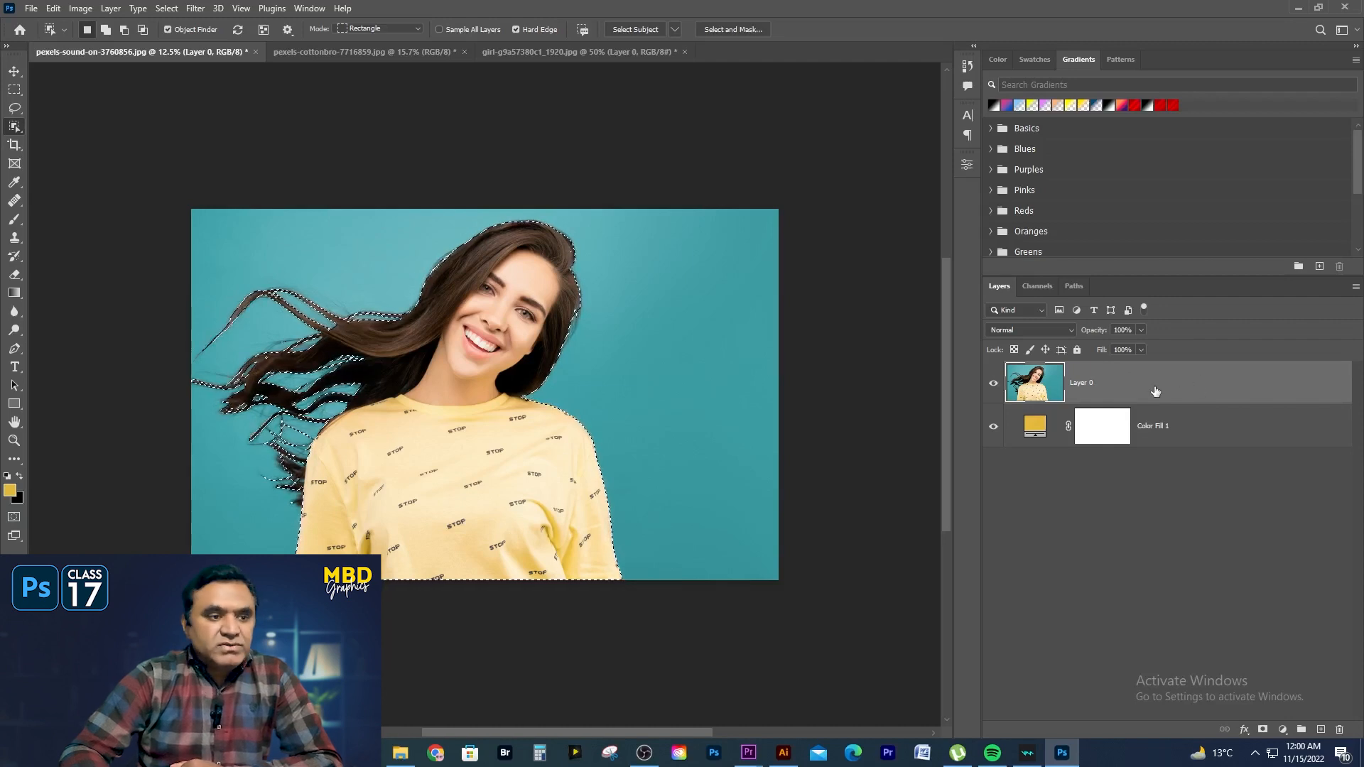
- Open Select and Mask in Overlay view and refine the loose hair strands beside the shoulder with the Refine Edge Brush
{"action": "left_click", "coordinate": [735, 29]}
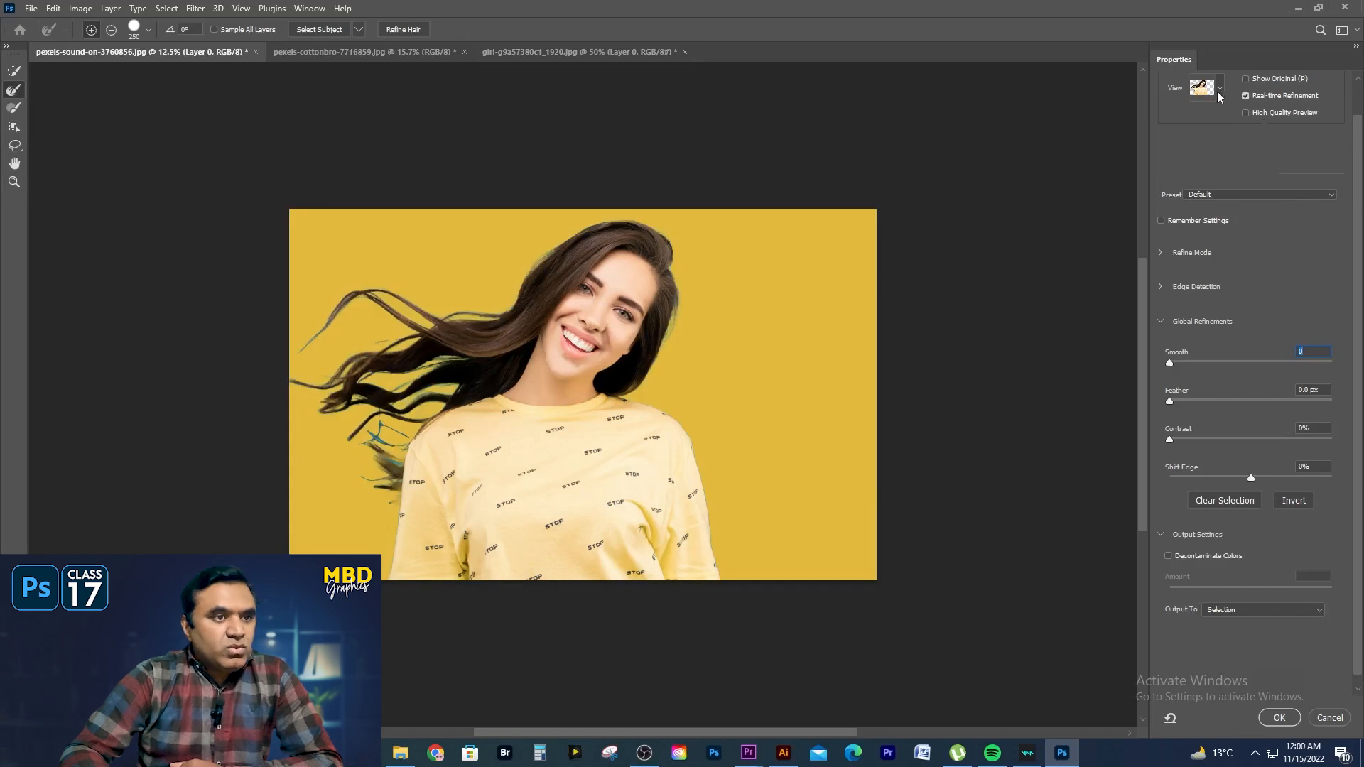
{"action": "left_click", "coordinate": [1219, 92]}
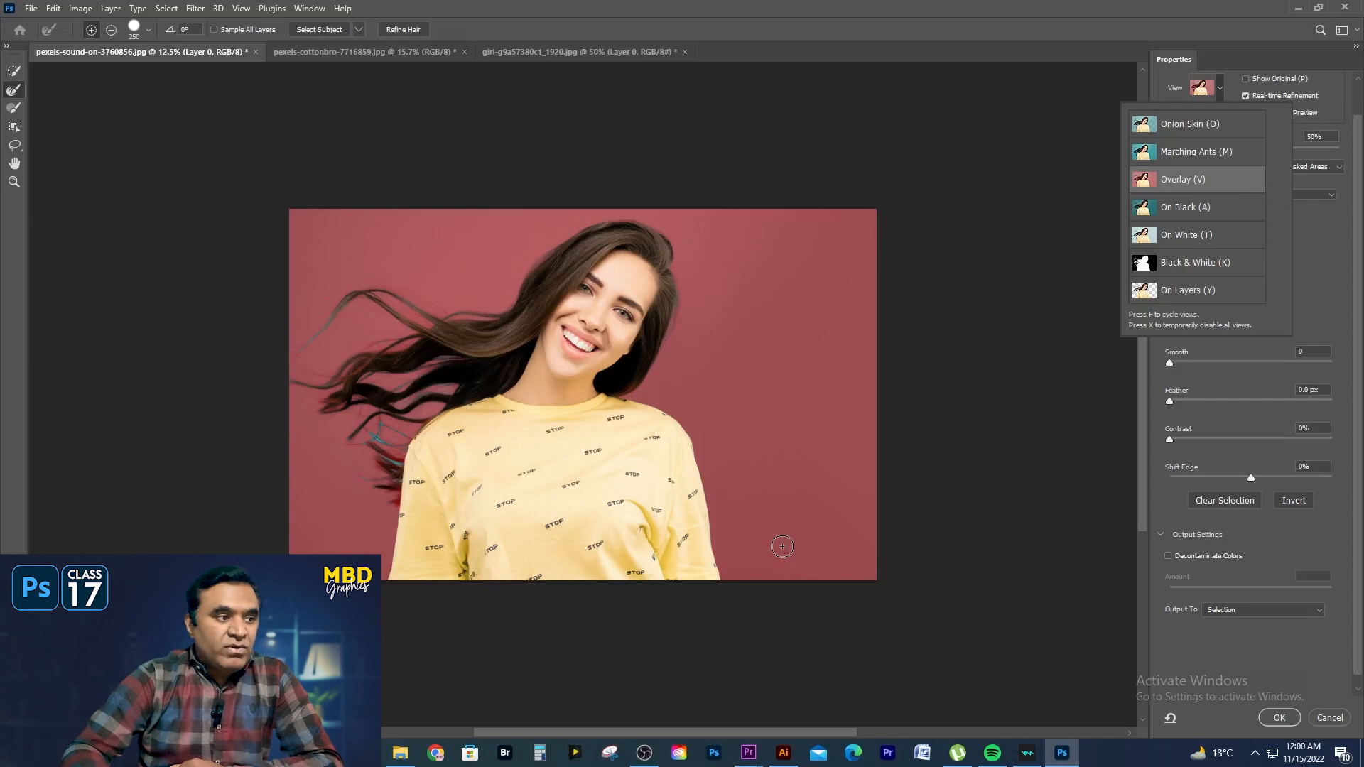
{"action": "left_click", "coordinate": [14, 70]}
{"action": "left_click", "coordinate": [13, 70]}
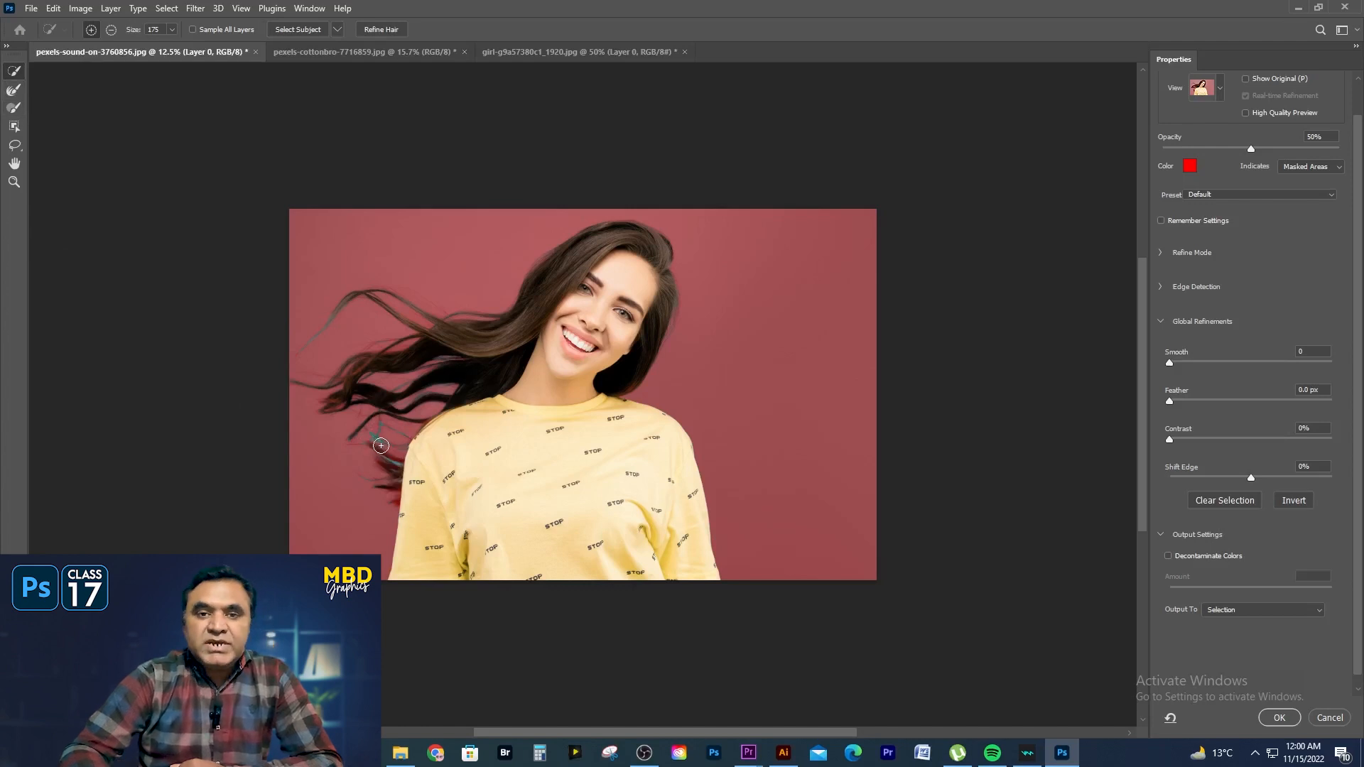
{"action": "left_click", "coordinate": [13, 91]}
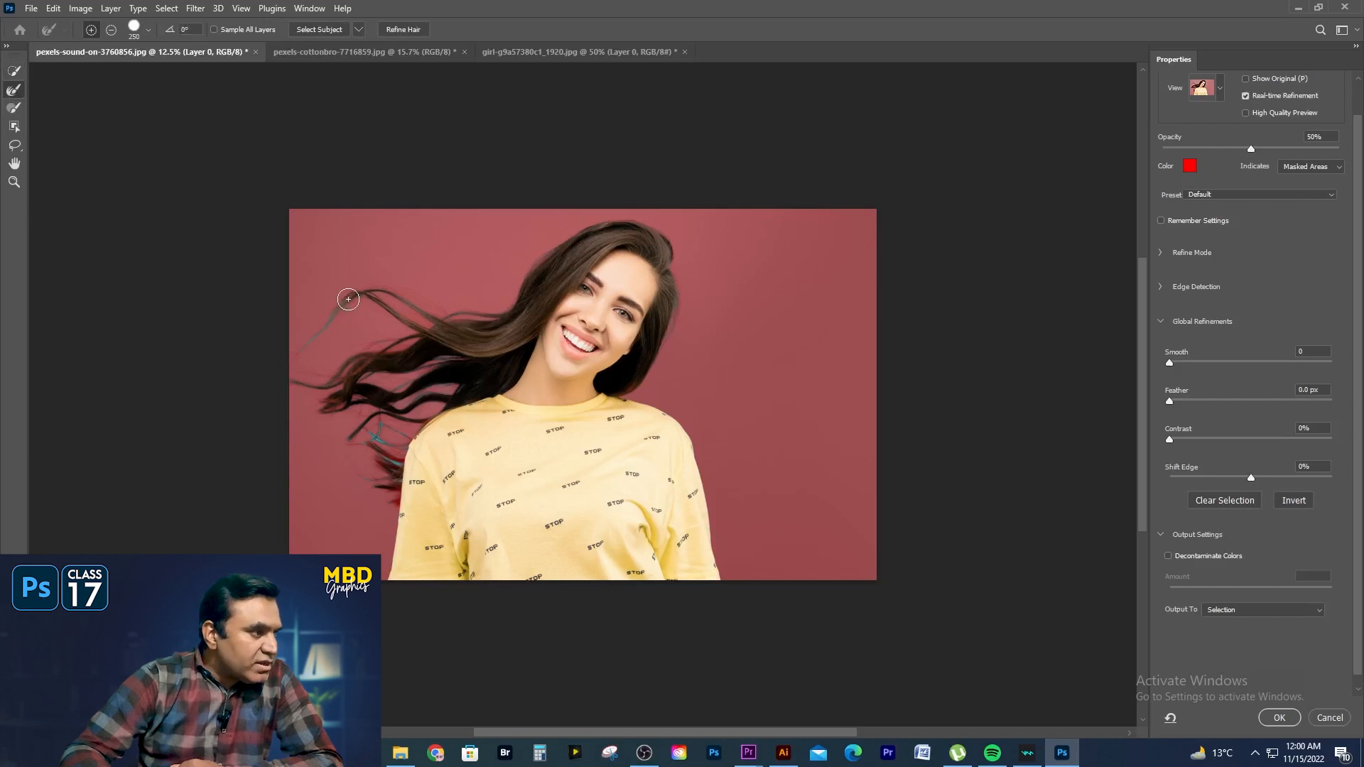
{"action": "mouse_move", "coordinate": [390, 456]}
{"action": "left_mouse_down"}
{"action": "mouse_move", "coordinate": [396, 444]}
{"action": "mouse_move", "coordinate": [367, 436]}
{"action": "mouse_move", "coordinate": [384, 424]}
{"action": "left_mouse_up"}
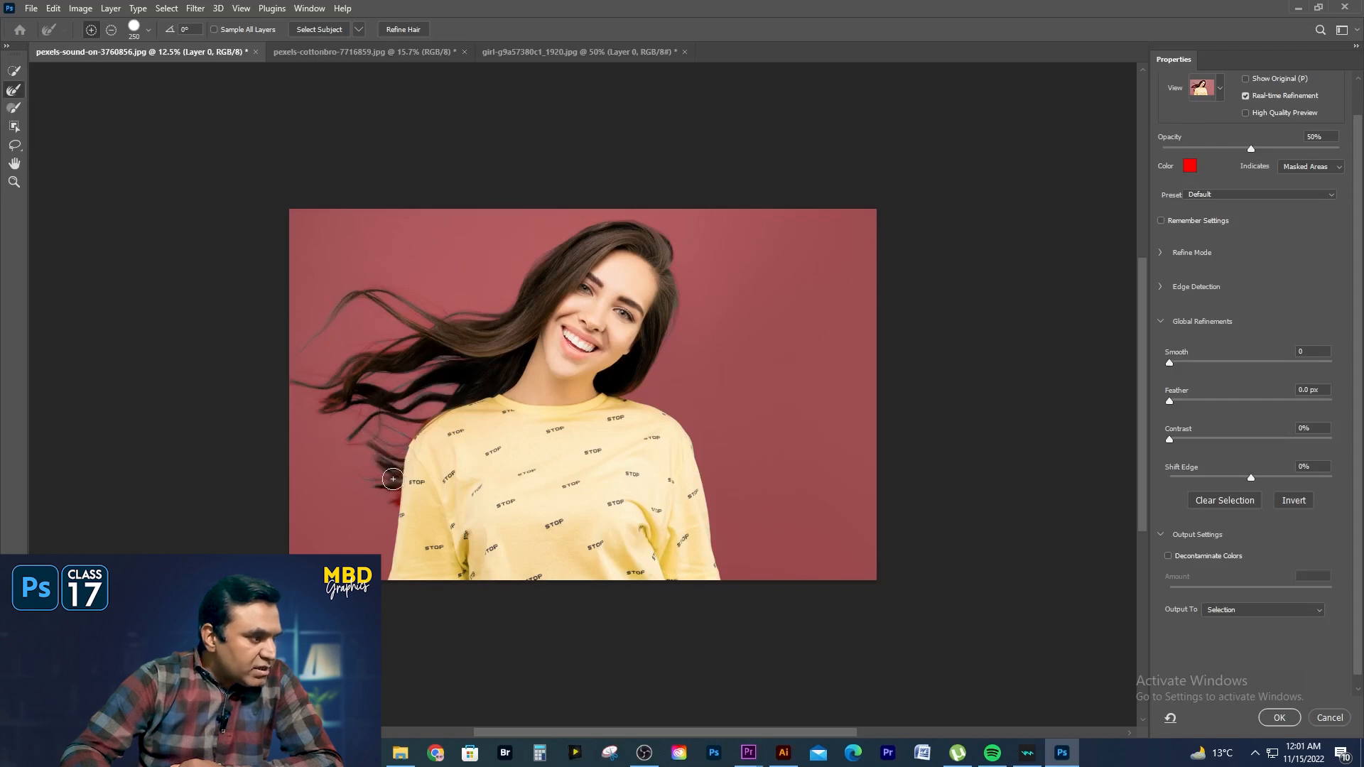
{"action": "left_click_drag", "start_coordinate": [381, 482], "coordinate": [395, 505]}
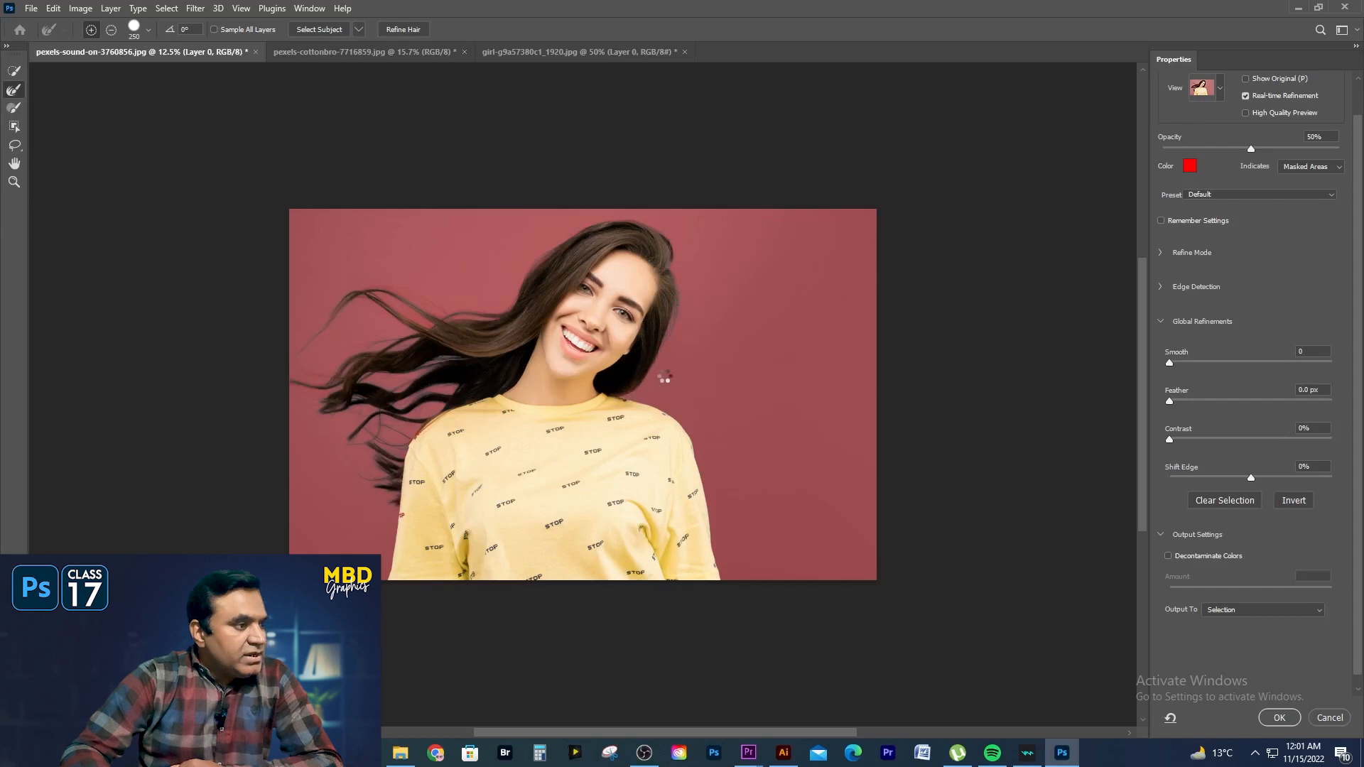
- Change the Select and Mask preview to On Layers to see the woman against the yellow fill
{"action": "left_click", "coordinate": [1220, 89]}
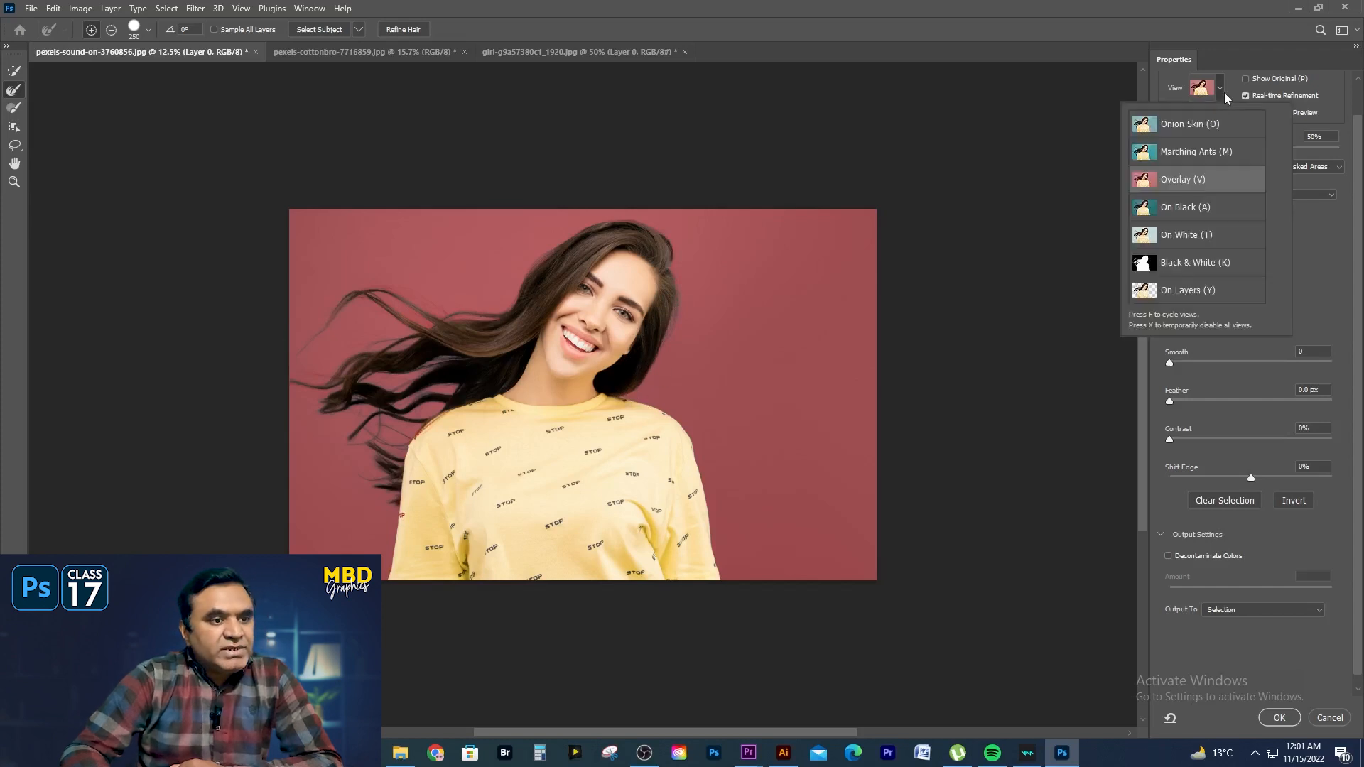
{"action": "left_click", "coordinate": [1190, 291]}
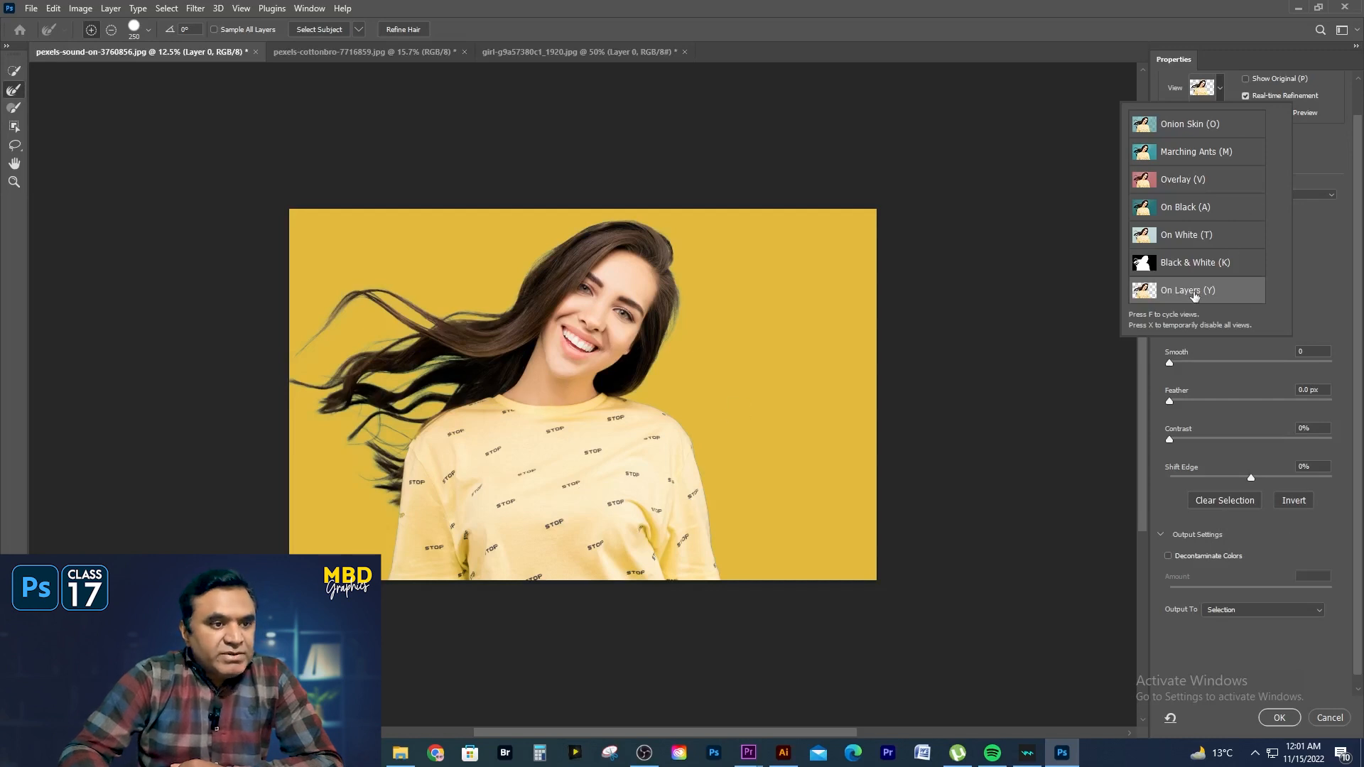
{"action": "left_click", "coordinate": [1321, 281]}
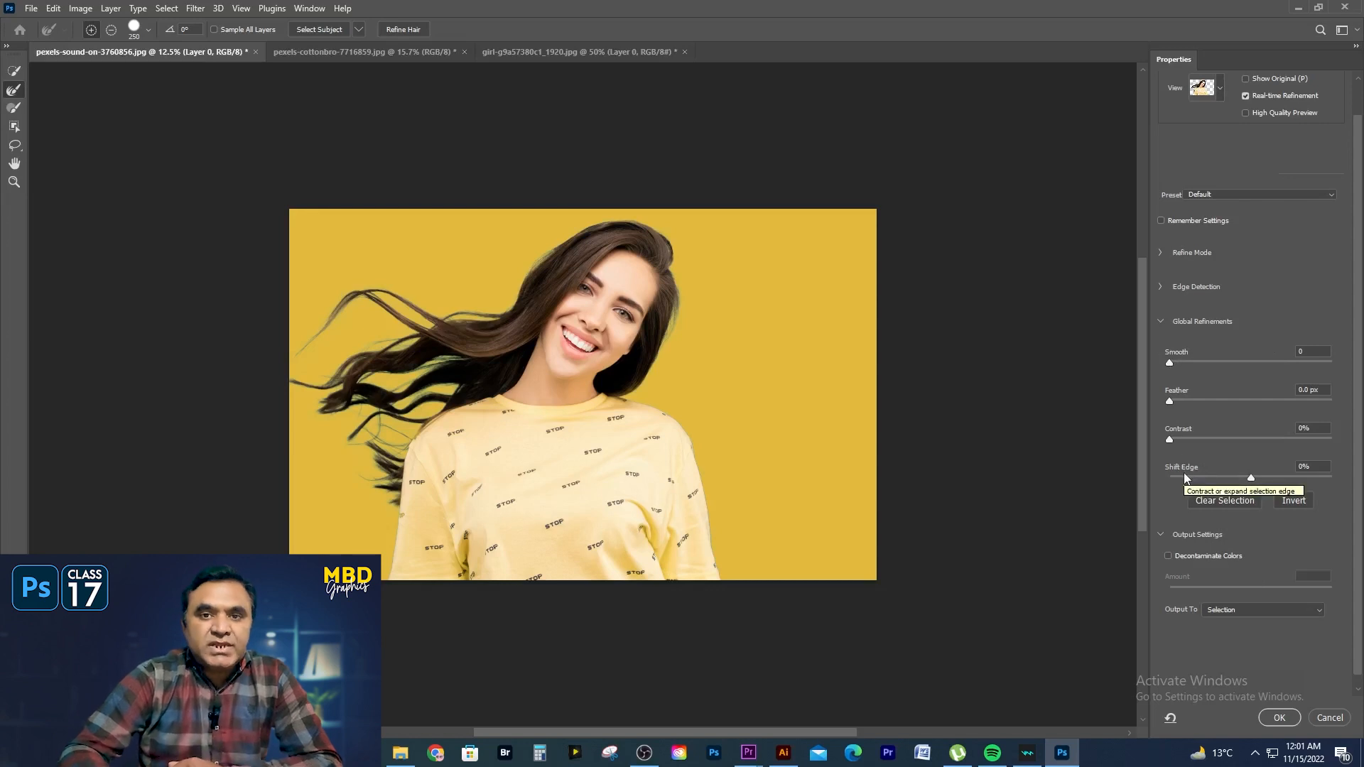
- Set the global refinements to Smooth 1, Feather 0.1 px and Contrast 2%
{"action": "left_click", "coordinate": [1169, 364]}
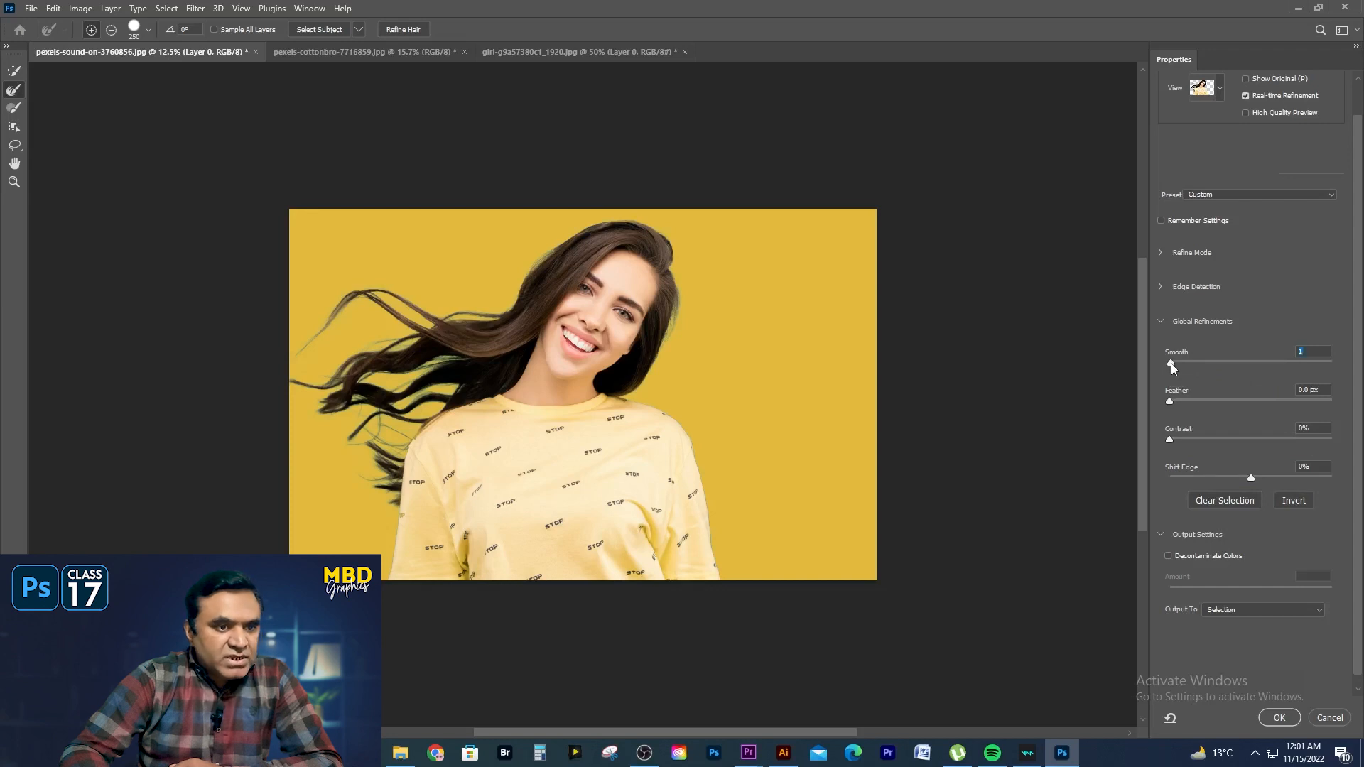
{"action": "left_click", "coordinate": [1170, 402]}
{"action": "left_click", "coordinate": [1171, 441]}
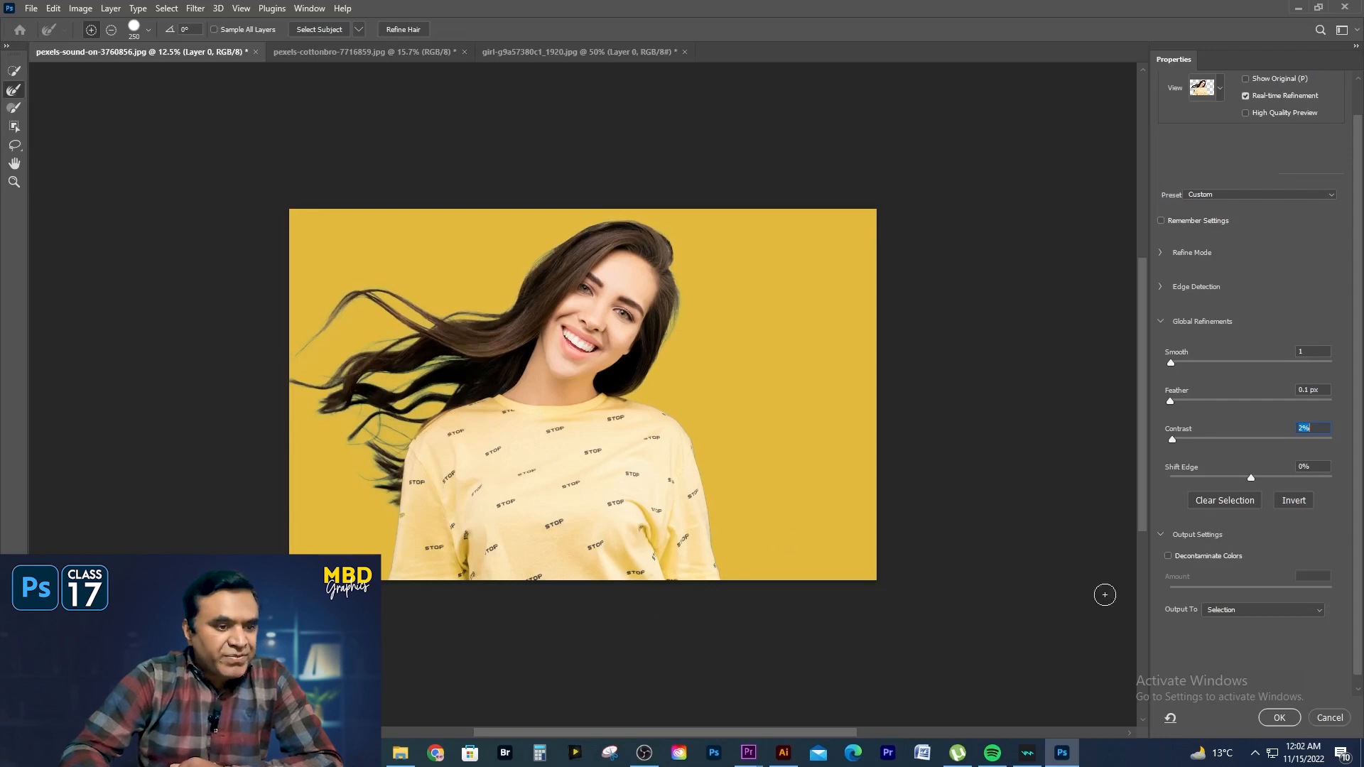
- Enable Decontaminate Colors and output the refined selection to a New Layer with Layer Mask
{"action": "left_click", "coordinate": [1166, 556]}
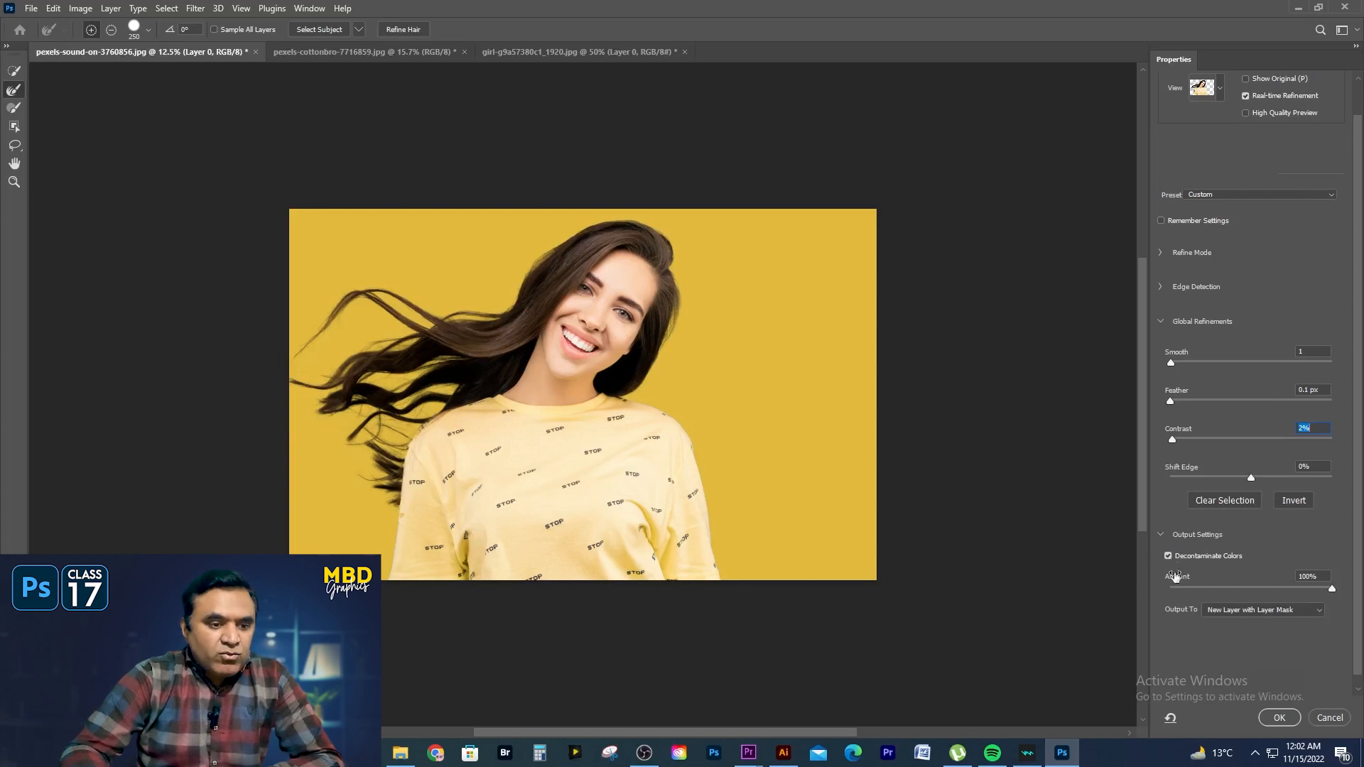
{"action": "left_click", "coordinate": [1205, 608]}
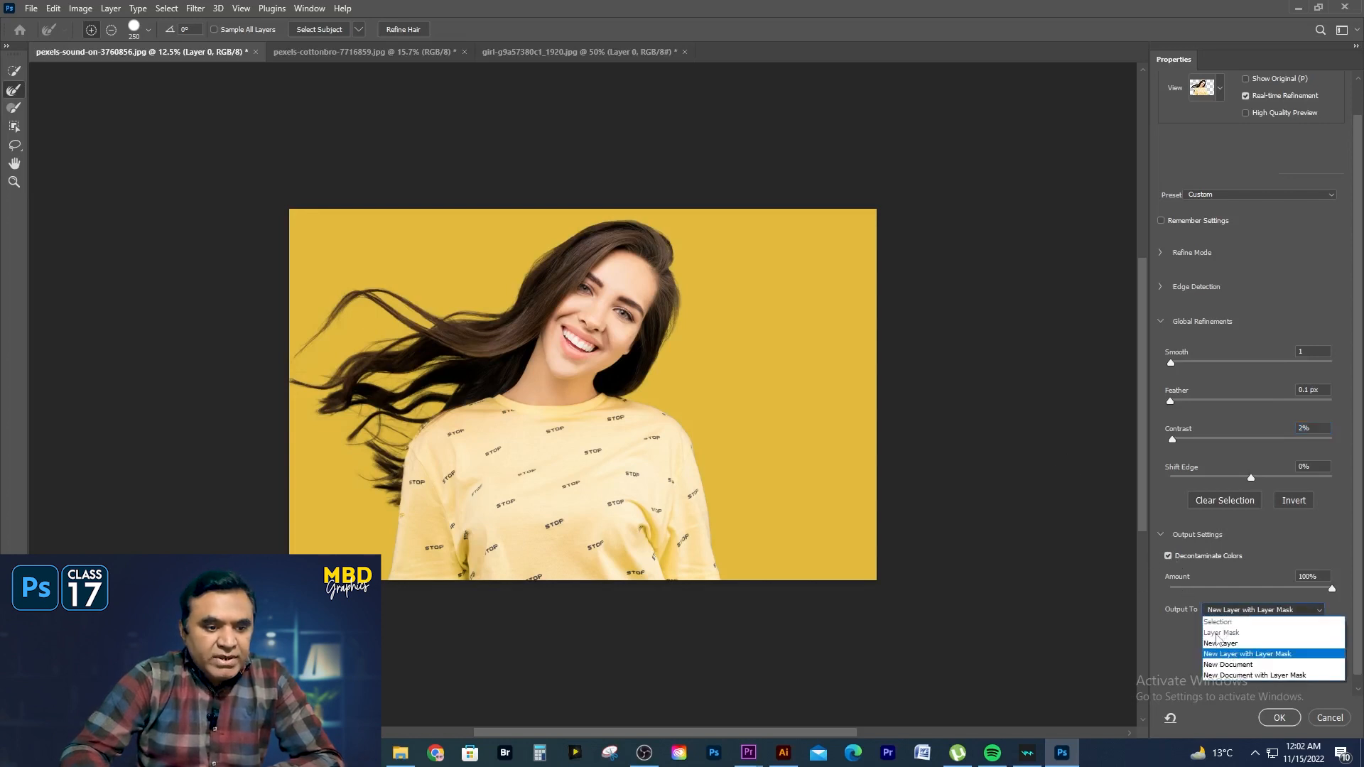
{"action": "left_click", "coordinate": [1231, 653]}
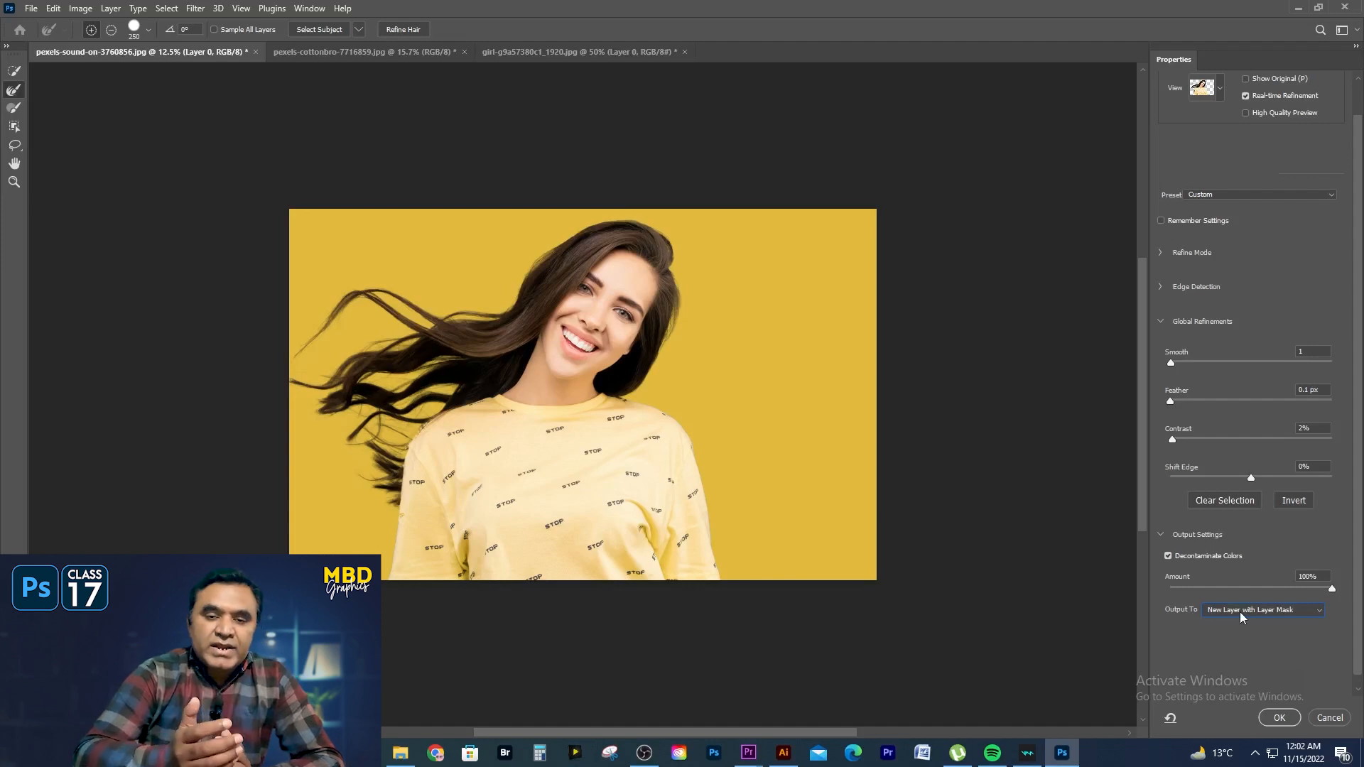
{"action": "left_click", "coordinate": [1278, 718]}
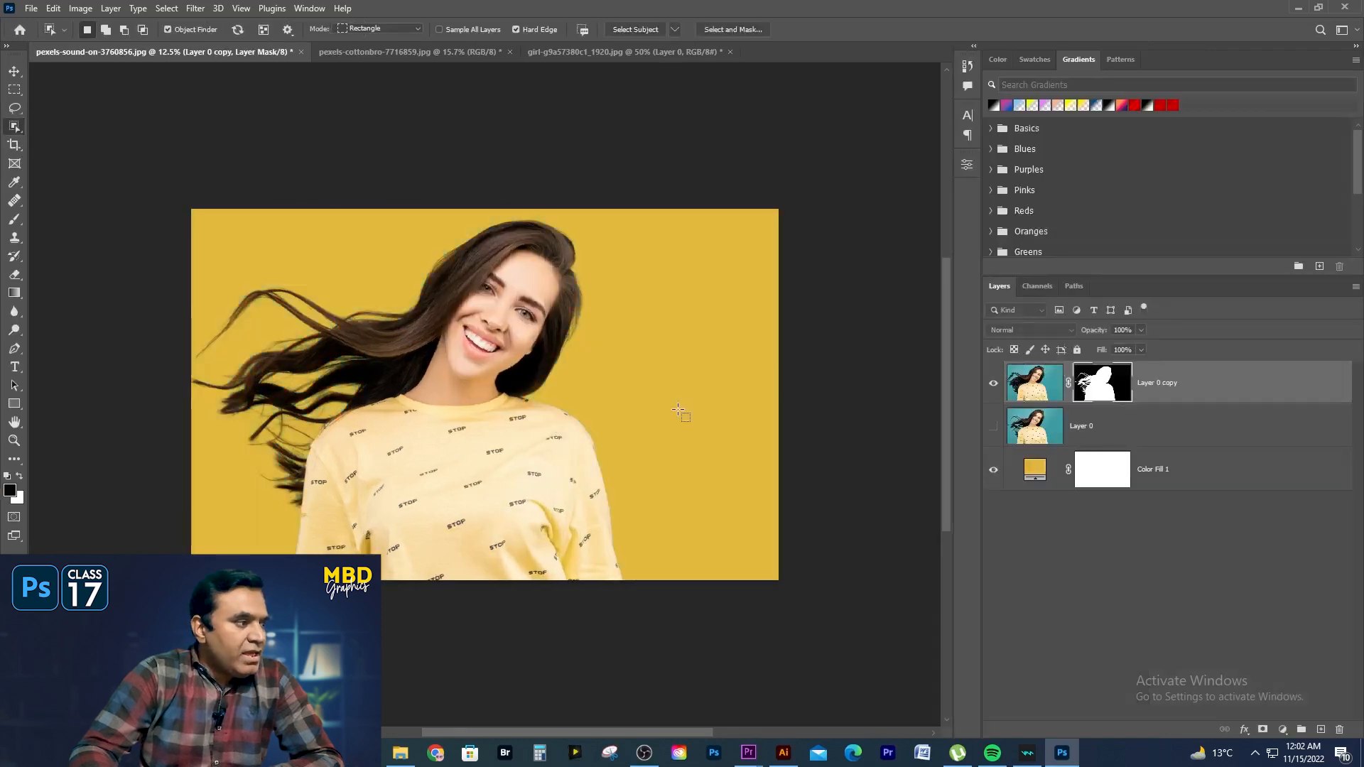
{"action": "key", "text": "v"}
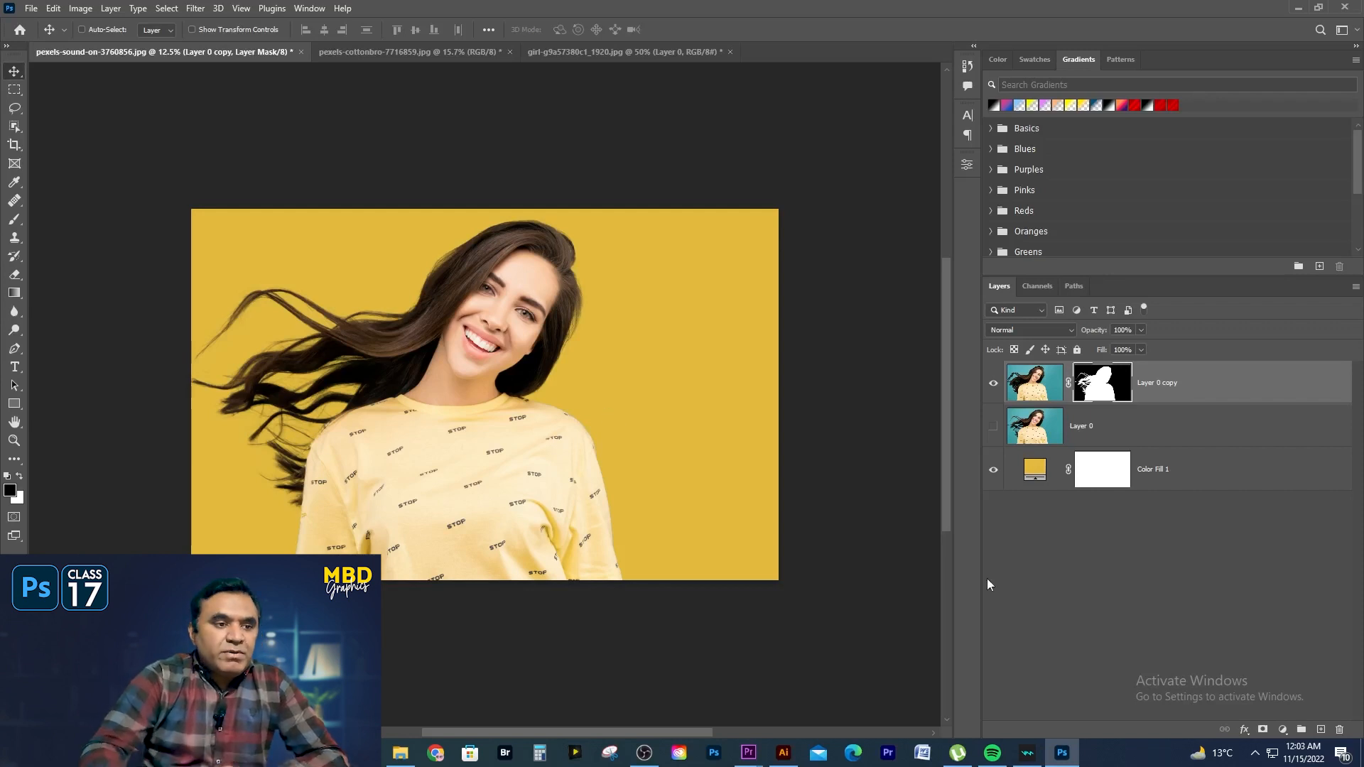
- Hide the masked layer copy, show the original Layer 0 and make it the active layer
{"action": "left_click", "coordinate": [987, 384]}
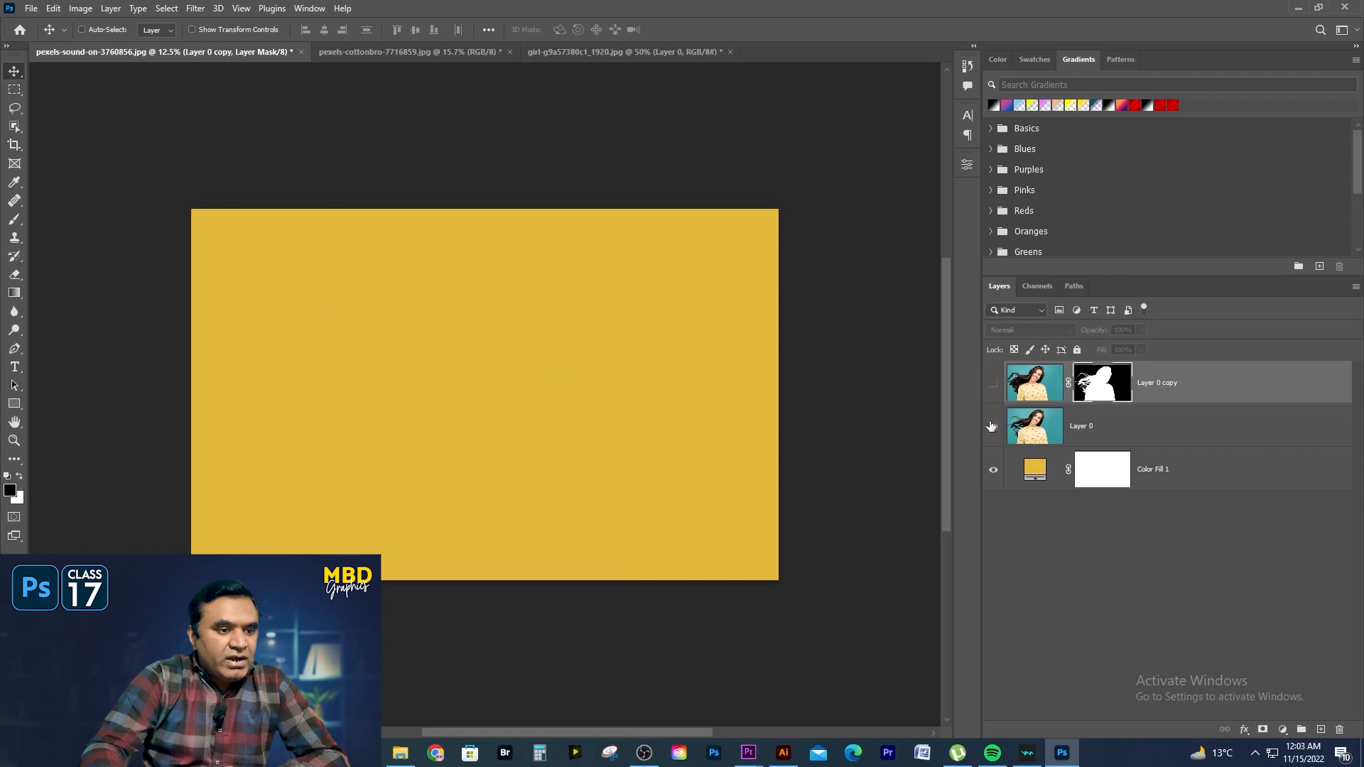
{"action": "left_click", "coordinate": [992, 426]}
{"action": "left_click", "coordinate": [1083, 430]}
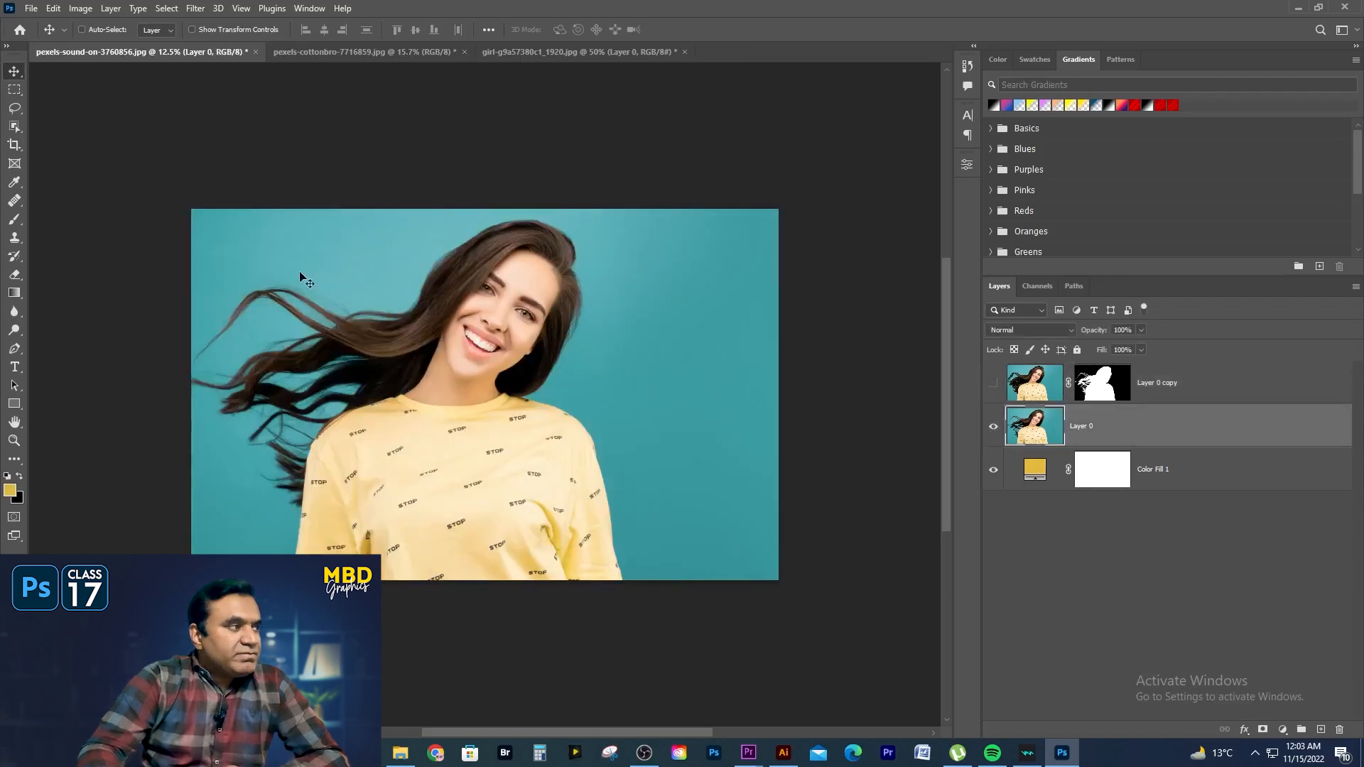
- Open Select and Mask on Layer 0 without a prior selection and set its view to Overlay
{"action": "left_click", "coordinate": [14, 89]}
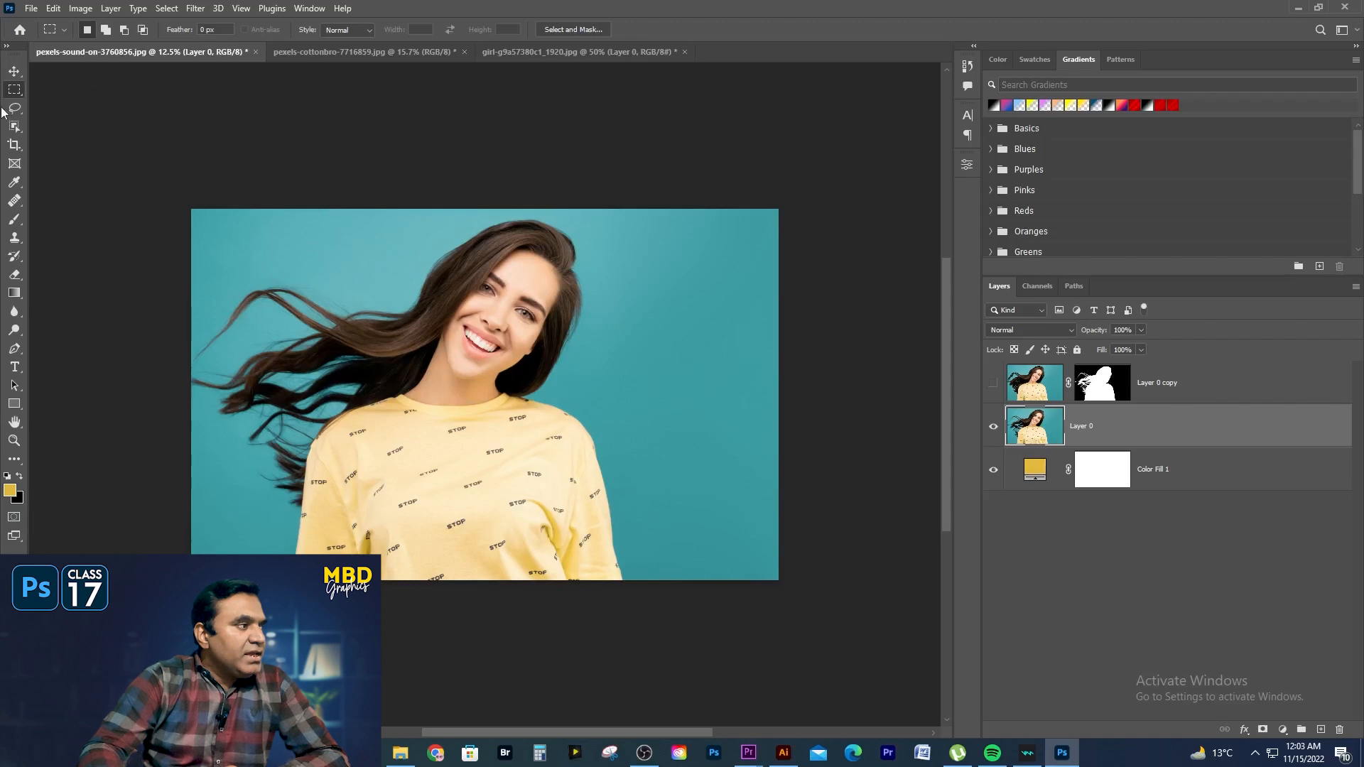
{"action": "left_click", "coordinate": [568, 31]}
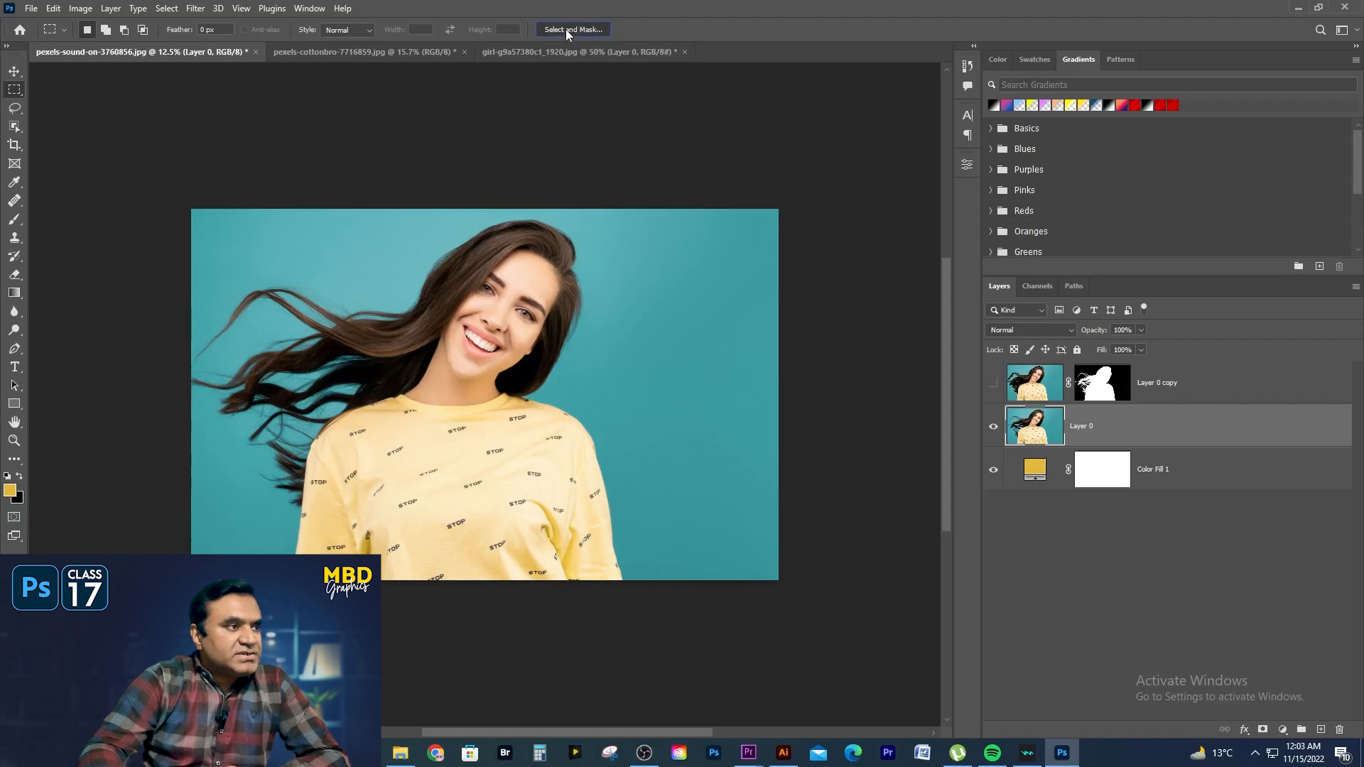
{"action": "left_click", "coordinate": [167, 10]}
{"action": "left_click", "coordinate": [199, 209]}
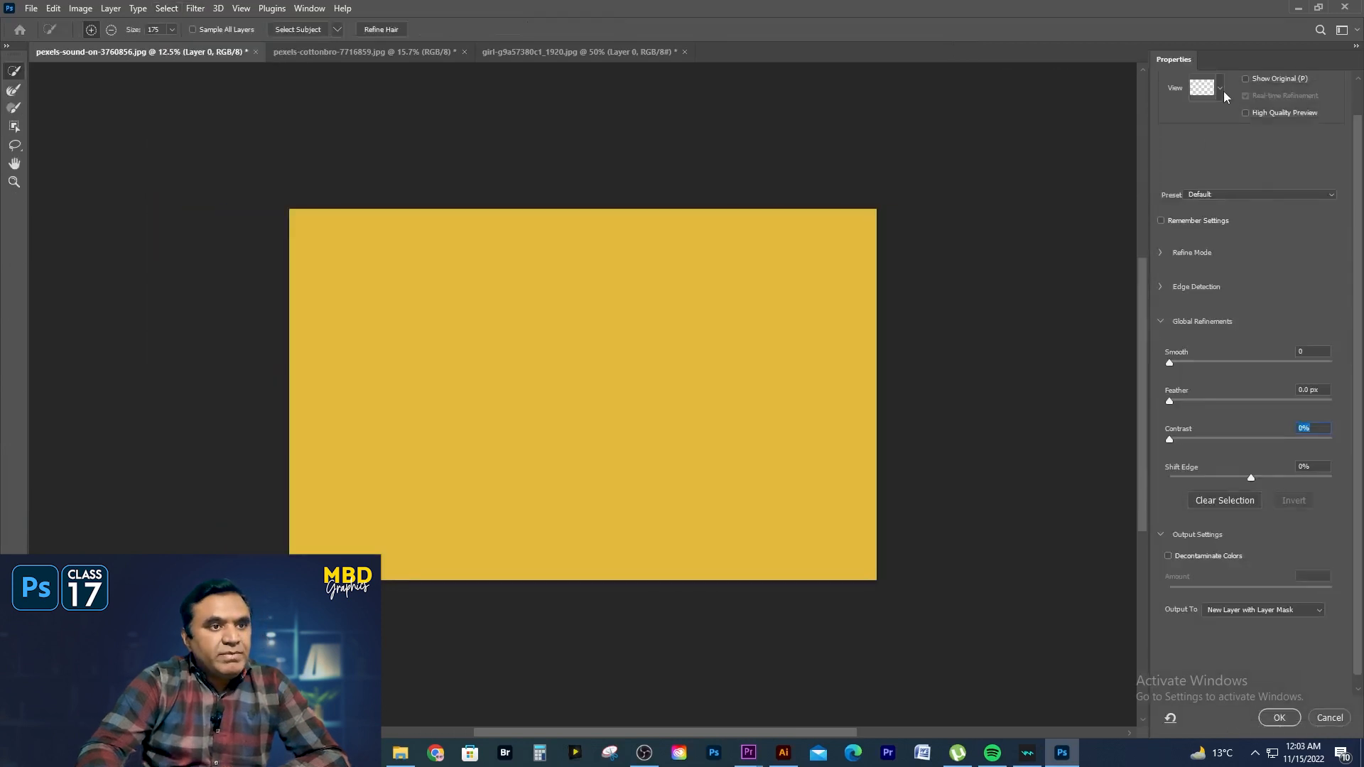
{"action": "left_click", "coordinate": [1222, 91]}
{"action": "left_click", "coordinate": [1199, 184]}
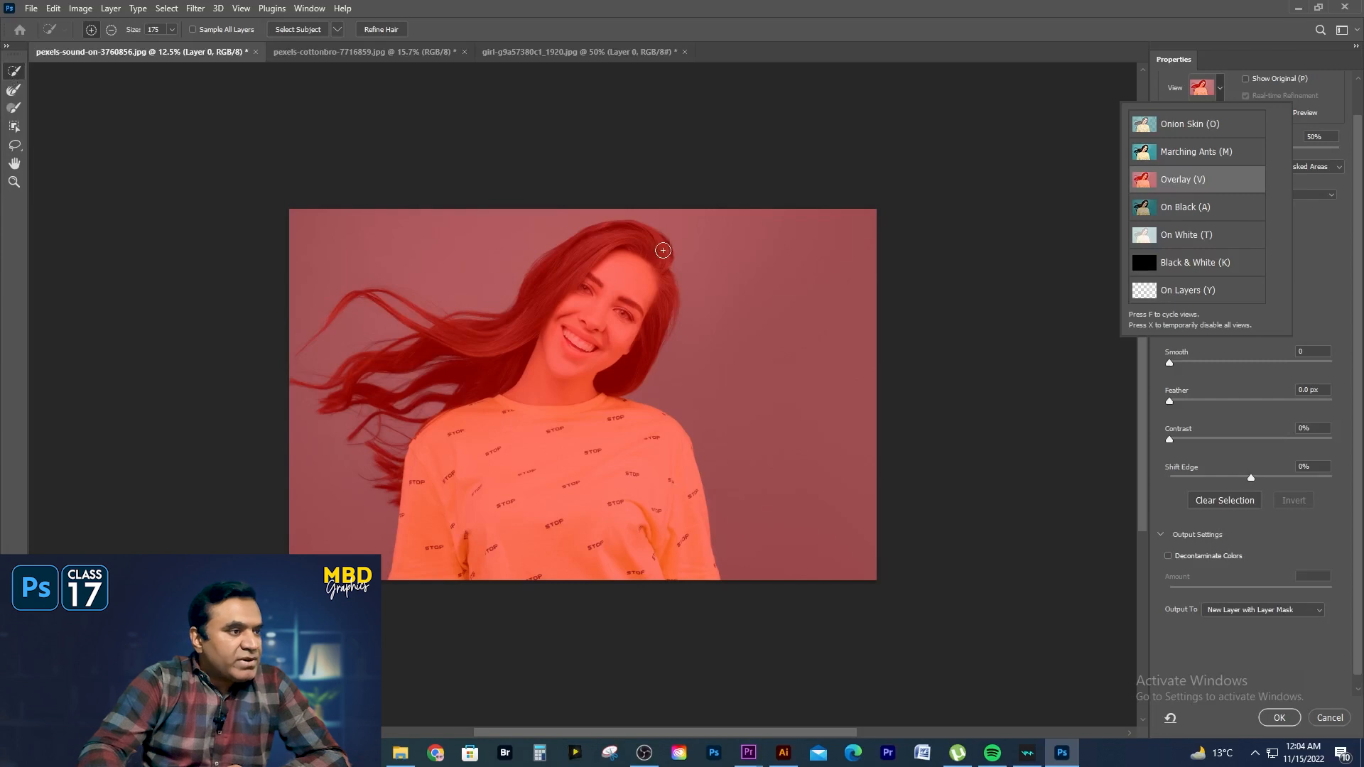
- Paint over the woman's face, shirt and flowing hair with the Quick Selection tool to add them to the selection
{"action": "mouse_move", "coordinate": [654, 244]}
{"action": "left_mouse_down"}
{"action": "mouse_move", "coordinate": [589, 267]}
{"action": "mouse_move", "coordinate": [561, 324]}
{"action": "mouse_move", "coordinate": [652, 313]}
{"action": "mouse_move", "coordinate": [601, 383]}
{"action": "mouse_move", "coordinate": [575, 495]}
{"action": "left_mouse_up"}
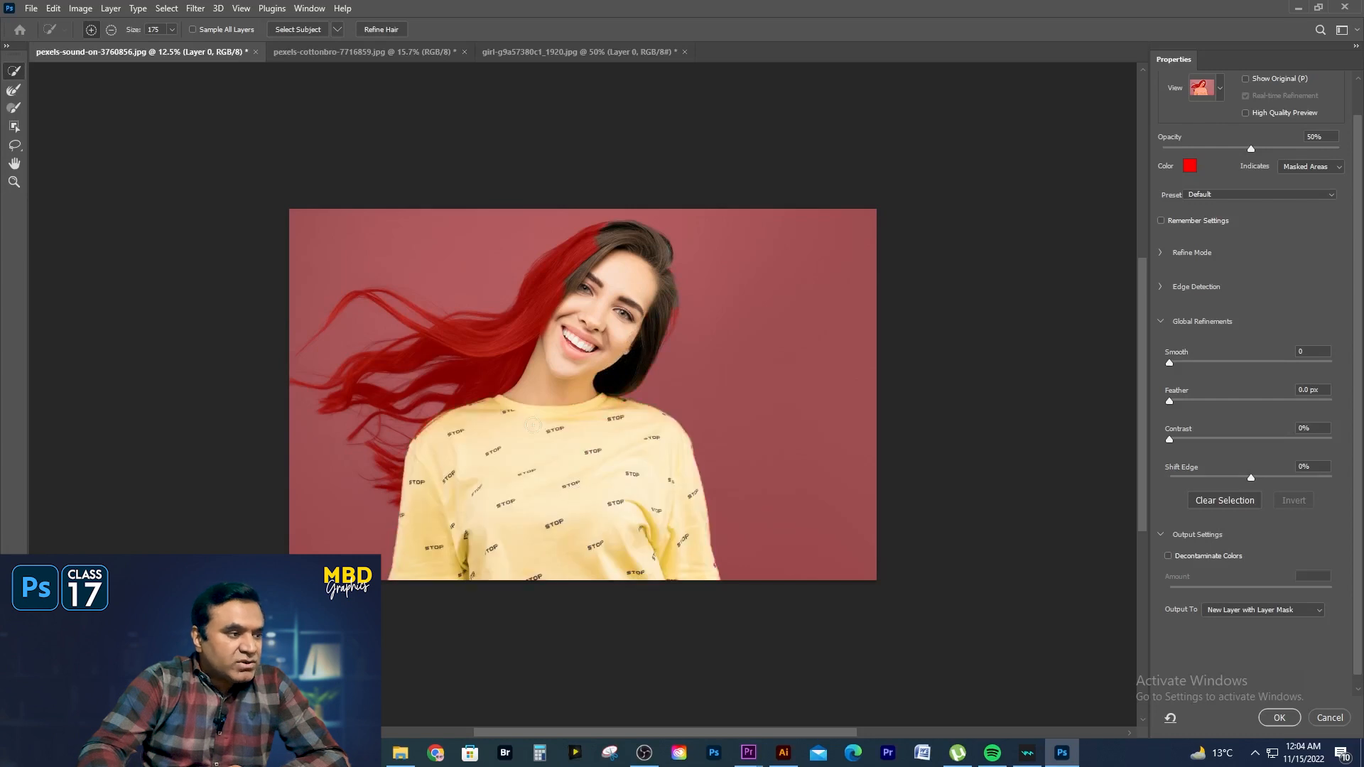
{"action": "mouse_move", "coordinate": [659, 293]}
{"action": "left_mouse_down"}
{"action": "mouse_move", "coordinate": [664, 317]}
{"action": "mouse_move", "coordinate": [628, 376]}
{"action": "left_mouse_up"}
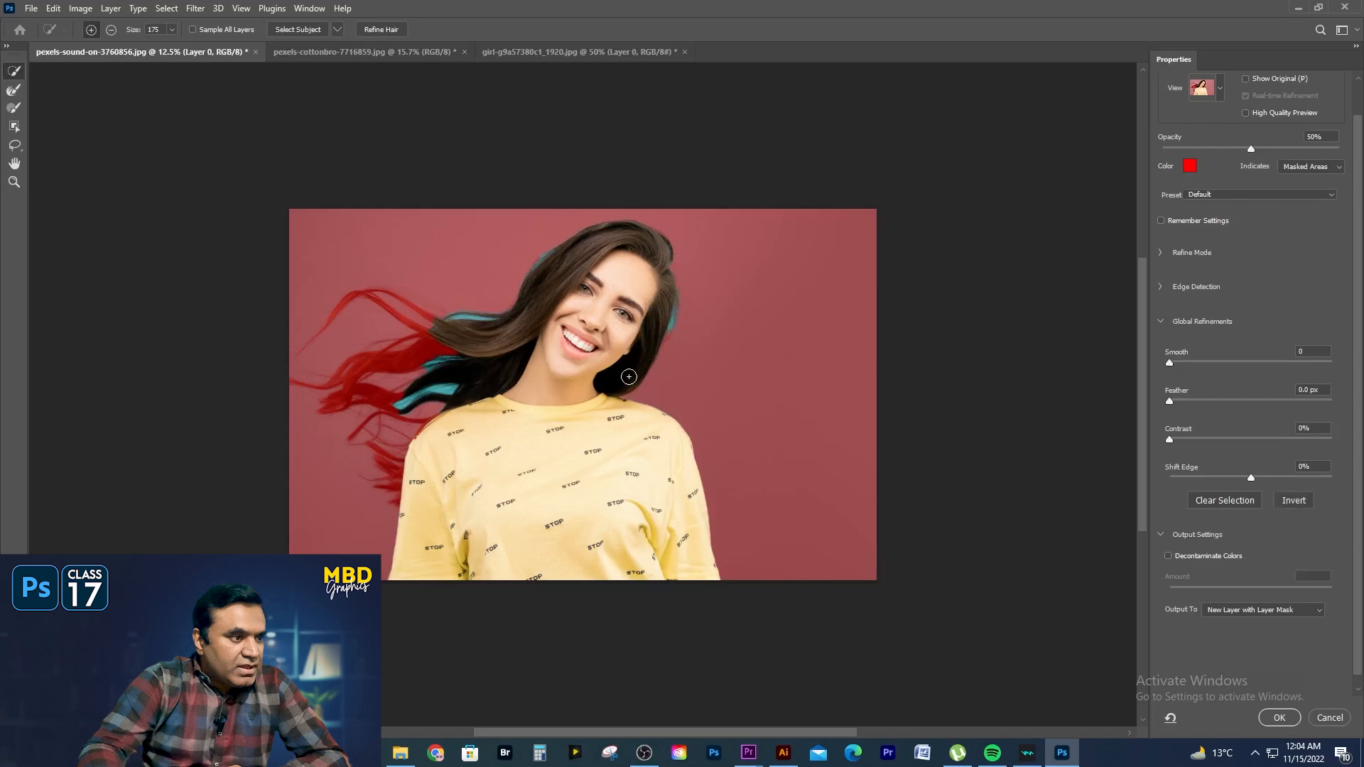
{"action": "mouse_move", "coordinate": [429, 407]}
{"action": "left_mouse_down"}
{"action": "mouse_move", "coordinate": [444, 339]}
{"action": "mouse_move", "coordinate": [463, 333]}
{"action": "mouse_move", "coordinate": [380, 366]}
{"action": "mouse_move", "coordinate": [436, 337]}
{"action": "mouse_move", "coordinate": [375, 301]}
{"action": "left_mouse_up"}
{"action": "mouse_move", "coordinate": [395, 470]}
{"action": "left_mouse_down"}
{"action": "mouse_move", "coordinate": [373, 421]}
{"action": "mouse_move", "coordinate": [360, 428]}
{"action": "left_mouse_up"}
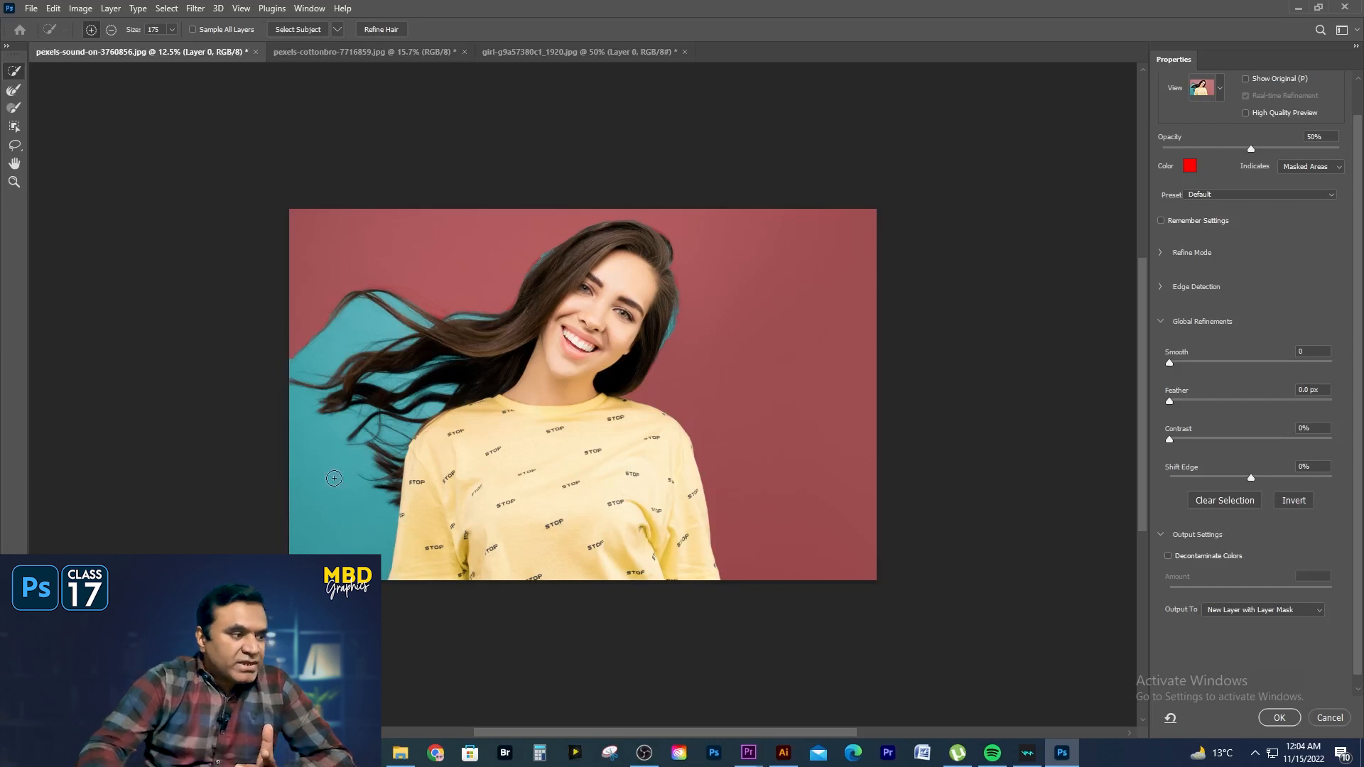
{"action": "left_click", "coordinate": [12, 110]}
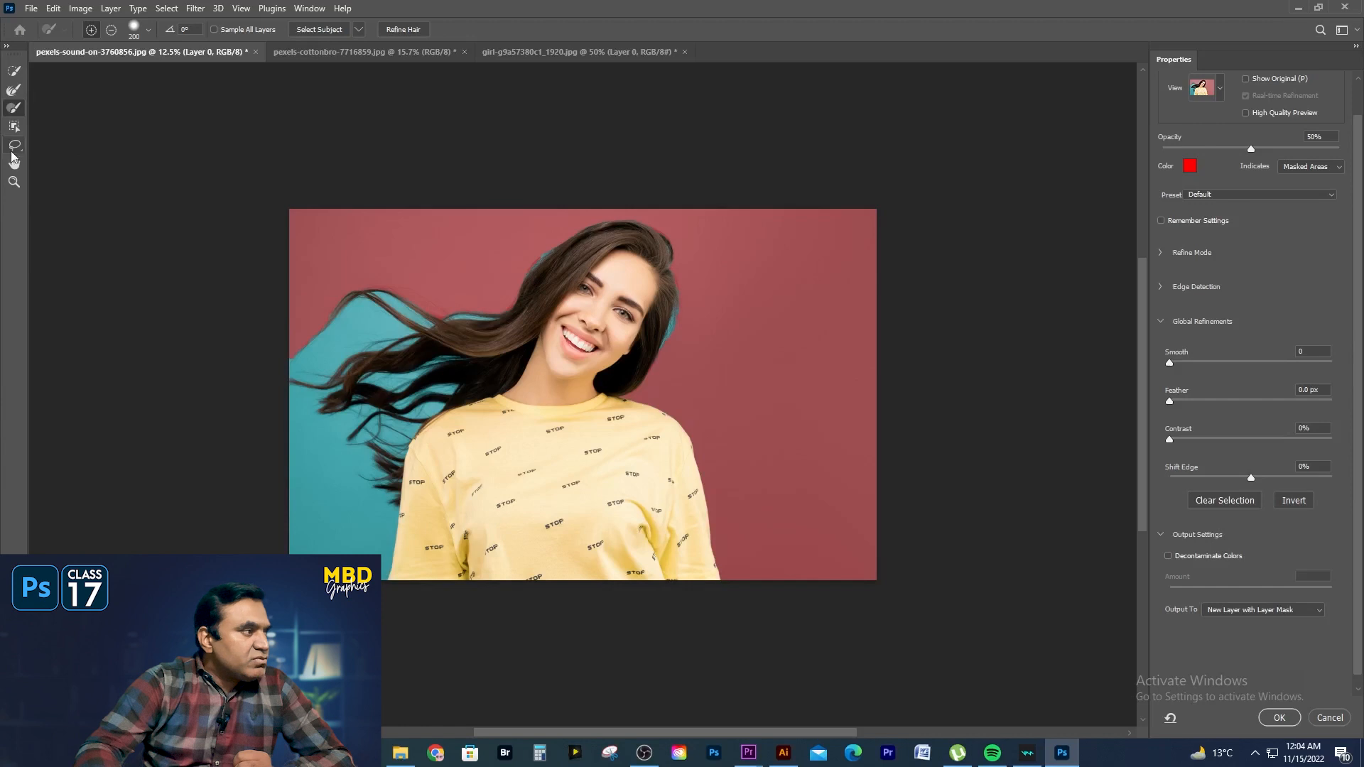
- Subtract the large background area below the flowing hair and beside the sleeve from the selection with the Lasso tool
{"action": "left_click", "coordinate": [14, 147]}
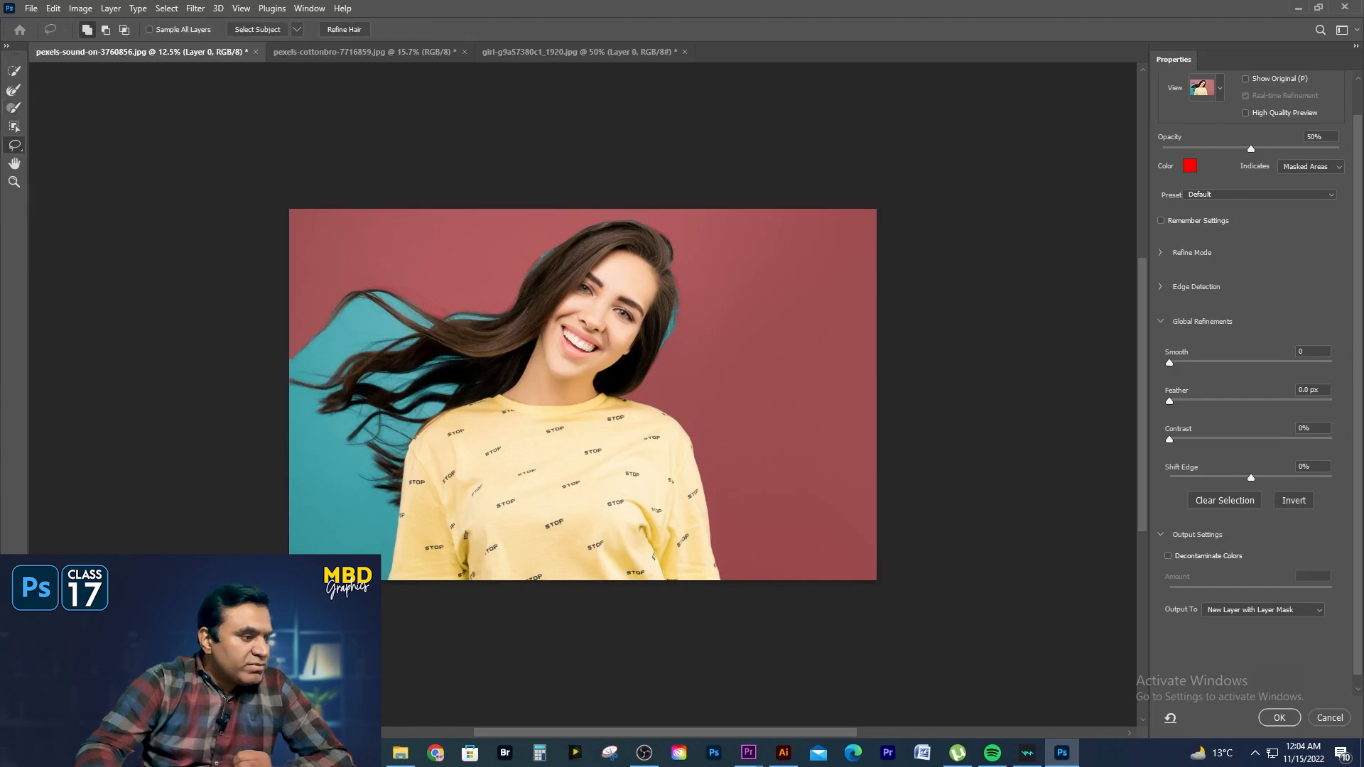
{"action": "key", "text": "alt"}
{"action": "mouse_move", "coordinate": [384, 599]}
{"action": "left_mouse_down"}
{"action": "mouse_move", "coordinate": [383, 523]}
{"action": "mouse_move", "coordinate": [343, 468]}
{"action": "mouse_move", "coordinate": [358, 454]}
{"action": "mouse_move", "coordinate": [338, 451]}
{"action": "mouse_move", "coordinate": [338, 423]}
{"action": "mouse_move", "coordinate": [313, 420]}
{"action": "mouse_move", "coordinate": [290, 391]}
{"action": "mouse_move", "coordinate": [275, 496]}
{"action": "mouse_move", "coordinate": [385, 597]}
{"action": "left_mouse_up"}
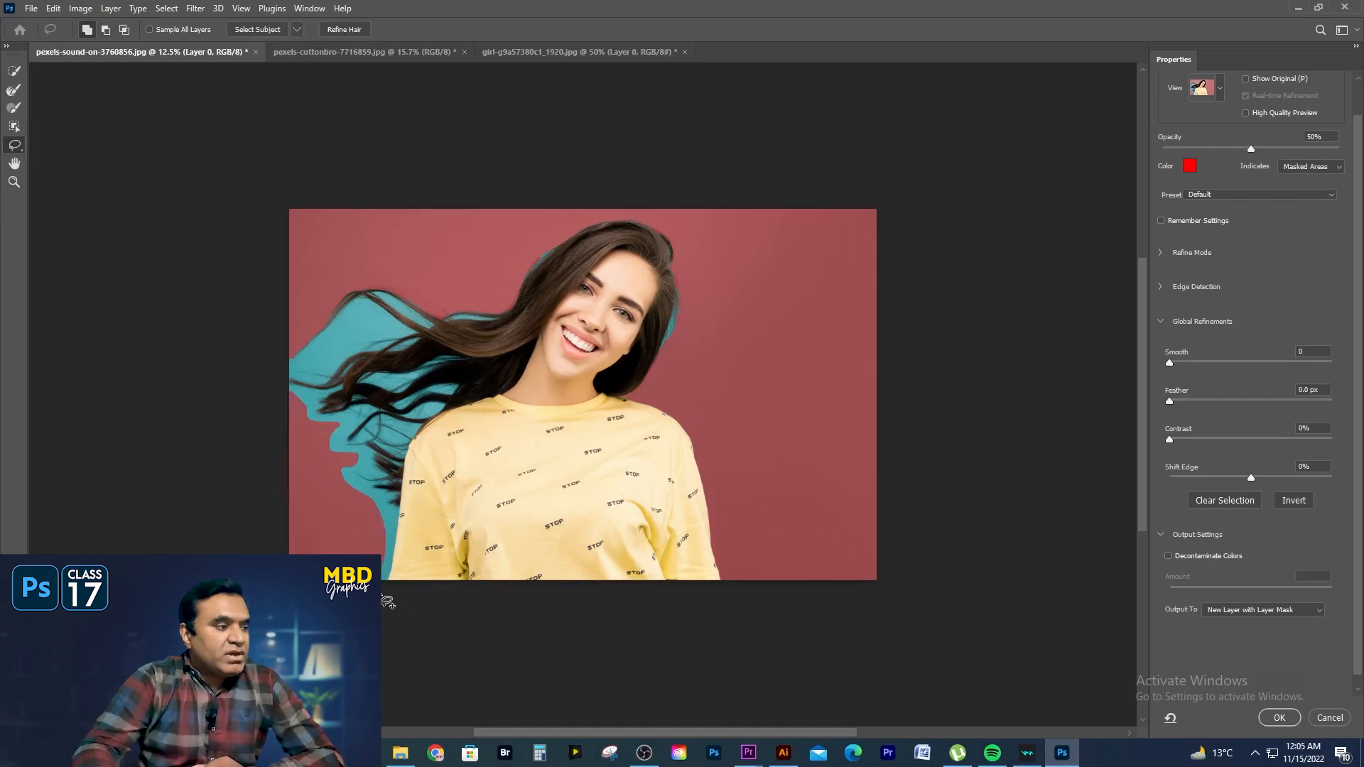
- Touch up the selection edge around the lower hair tips and sleeve with the Brush tool, adding small gaps and subtracting excess background
{"action": "left_click", "coordinate": [14, 107]}
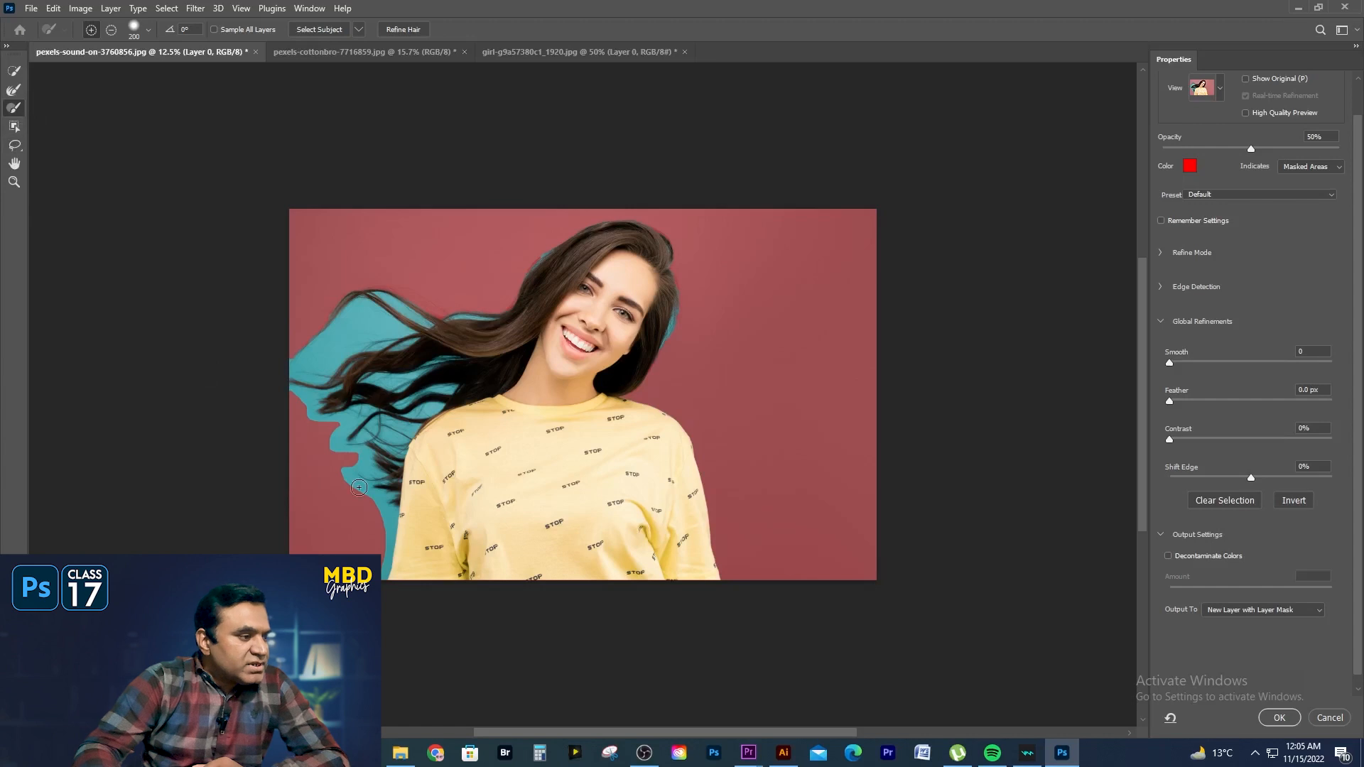
{"action": "left_click_drag", "start_coordinate": [348, 482], "coordinate": [355, 490]}
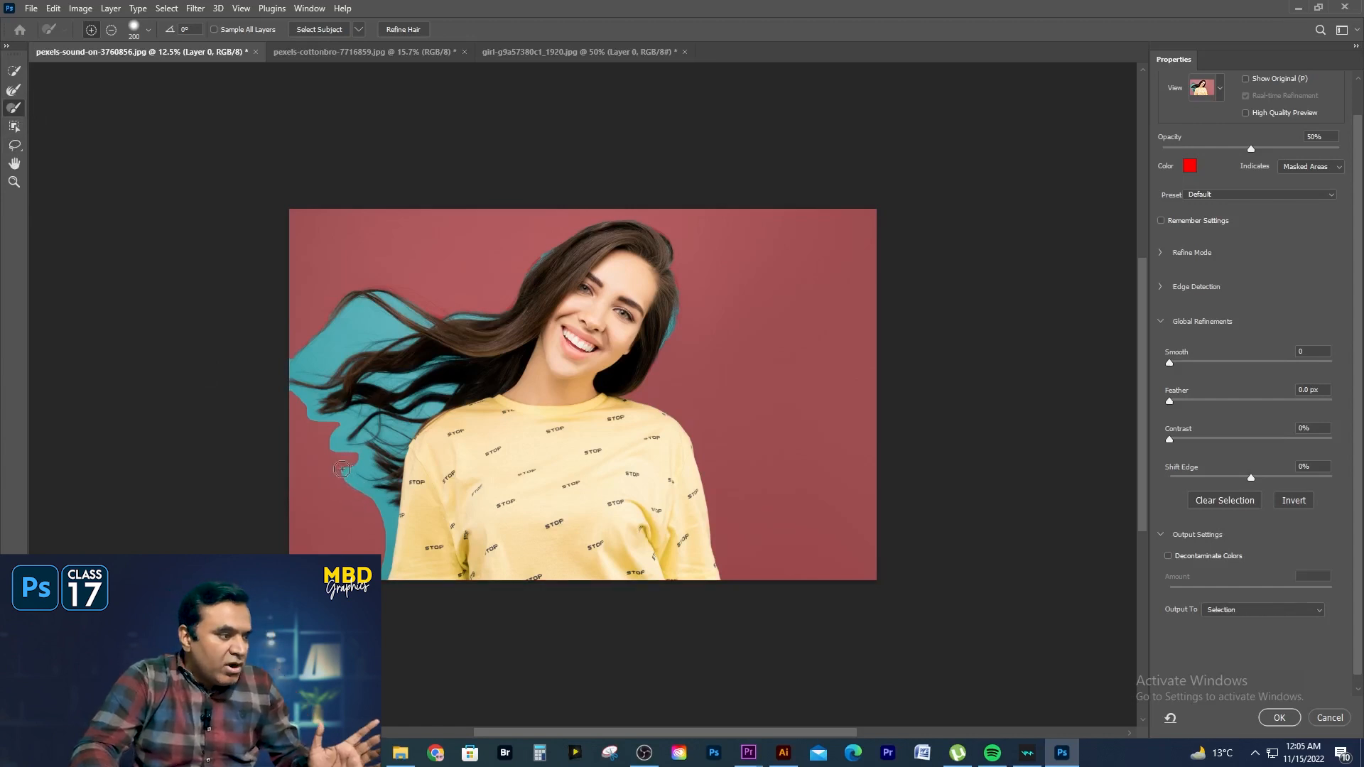
{"action": "left_click_drag", "start_coordinate": [344, 473], "coordinate": [364, 494]}
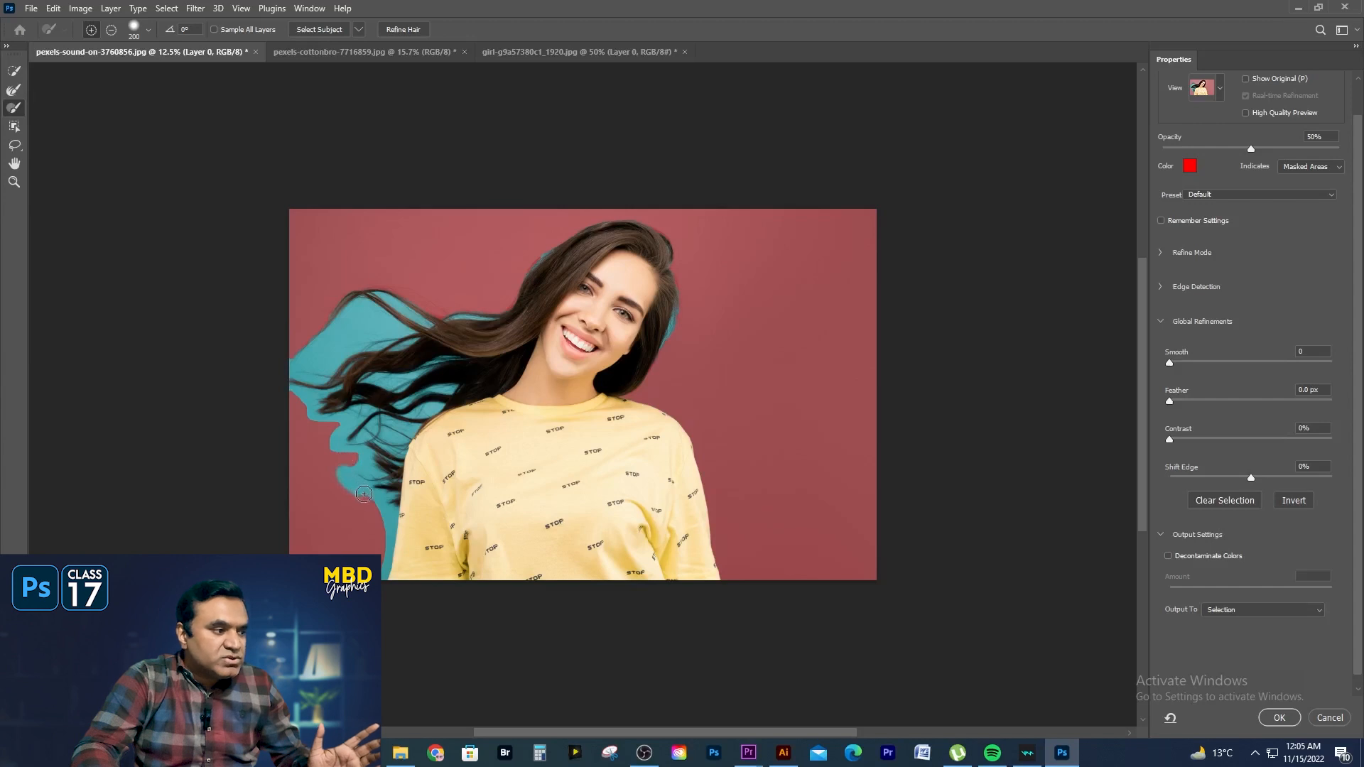
{"action": "key", "text": "alt"}
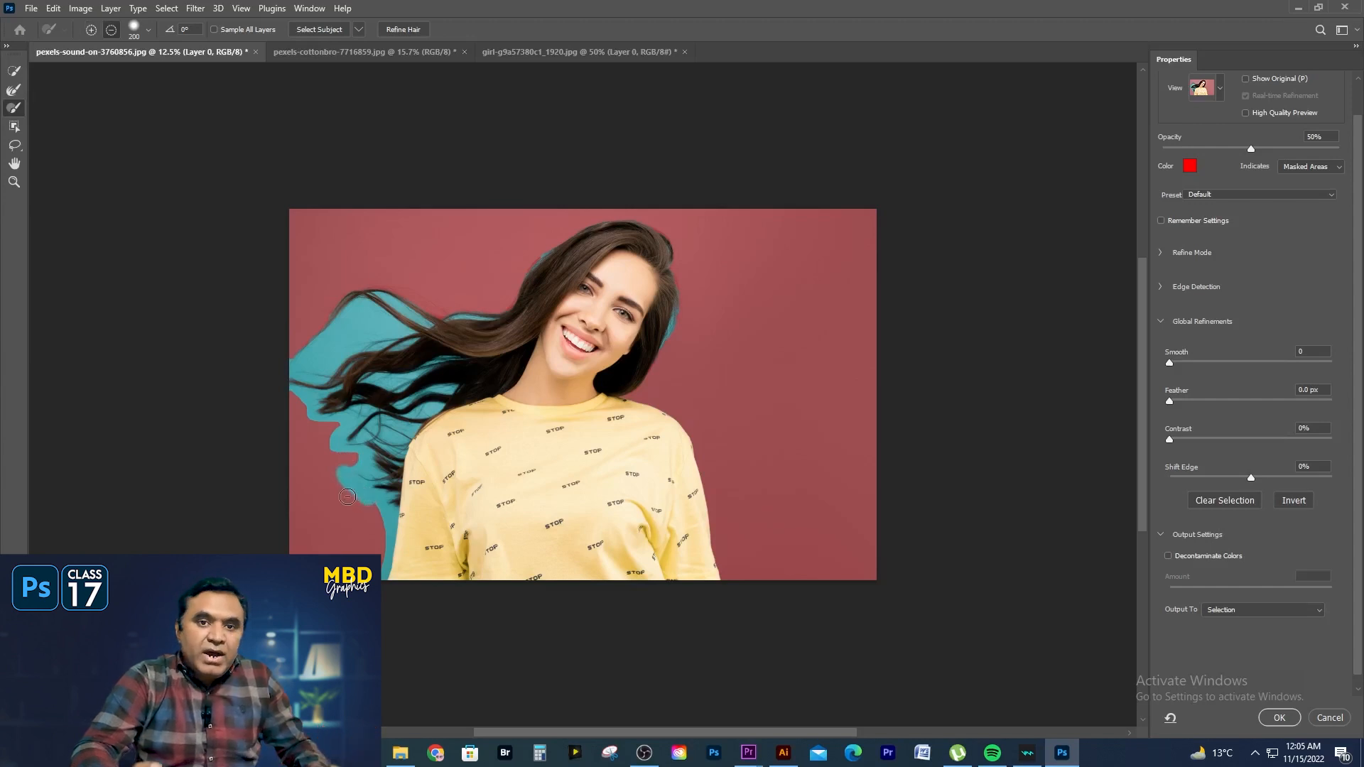
{"action": "mouse_move", "coordinate": [379, 510]}
{"action": "left_mouse_down"}
{"action": "mouse_move", "coordinate": [348, 466]}
{"action": "mouse_move", "coordinate": [362, 467]}
{"action": "mouse_move", "coordinate": [328, 448]}
{"action": "mouse_move", "coordinate": [333, 425]}
{"action": "mouse_move", "coordinate": [304, 427]}
{"action": "left_mouse_up"}
{"action": "mouse_move", "coordinate": [332, 472]}
{"action": "left_mouse_down"}
{"action": "mouse_move", "coordinate": [379, 516]}
{"action": "mouse_move", "coordinate": [383, 540]}
{"action": "left_mouse_up"}
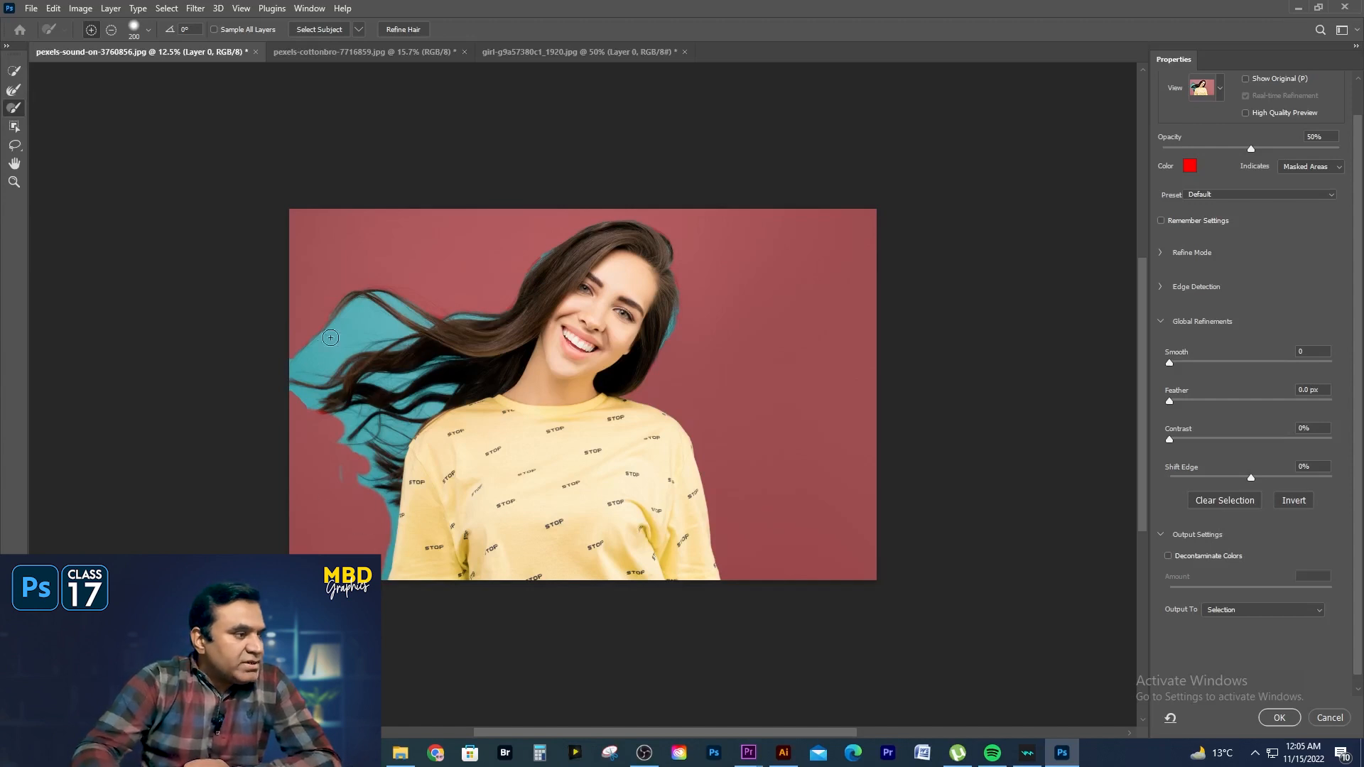
- Refine the flowing hair strands with the Refine Edge Brush enlarged to 500, covering the background trapped between them
{"action": "left_click", "coordinate": [13, 96]}
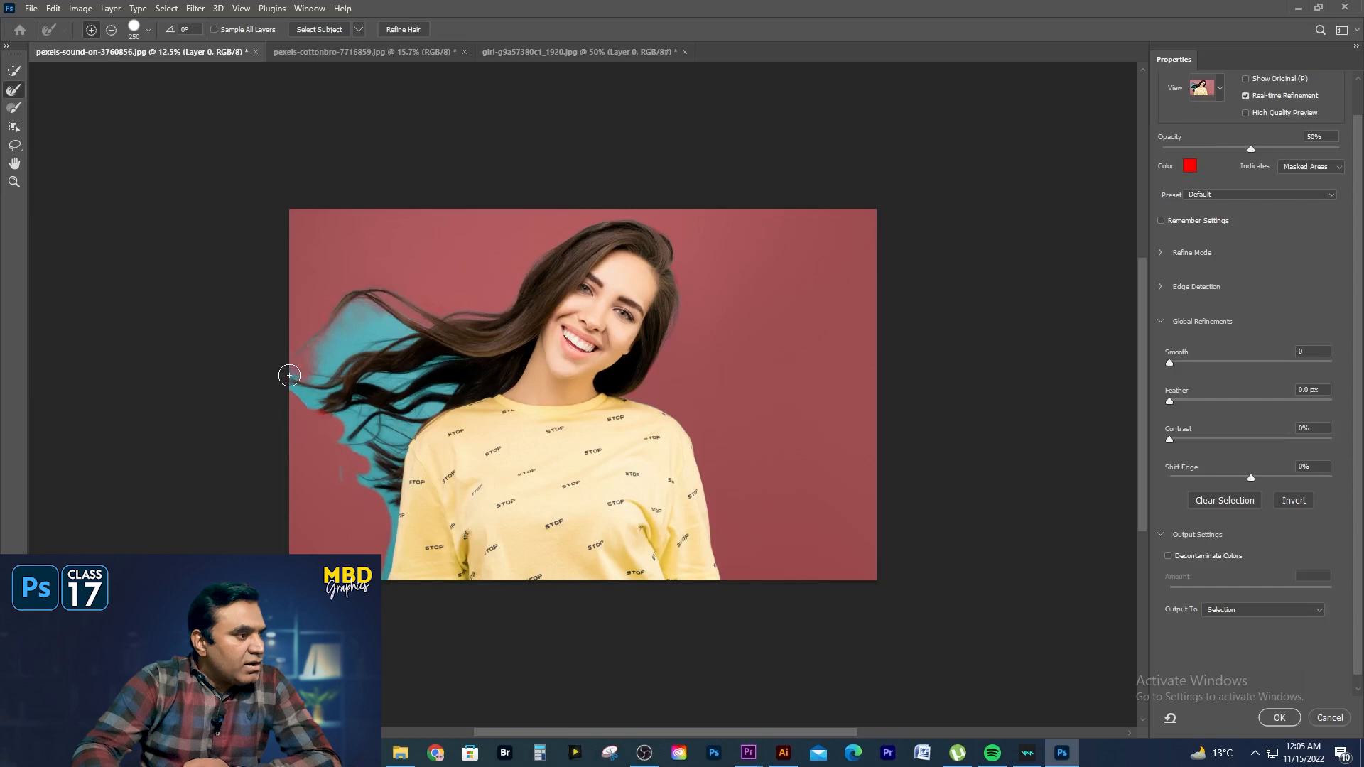
{"action": "key", "text": "bracketright"}
{"action": "key", "text": "bracketright"}
{"action": "key", "text": "bracketright"}
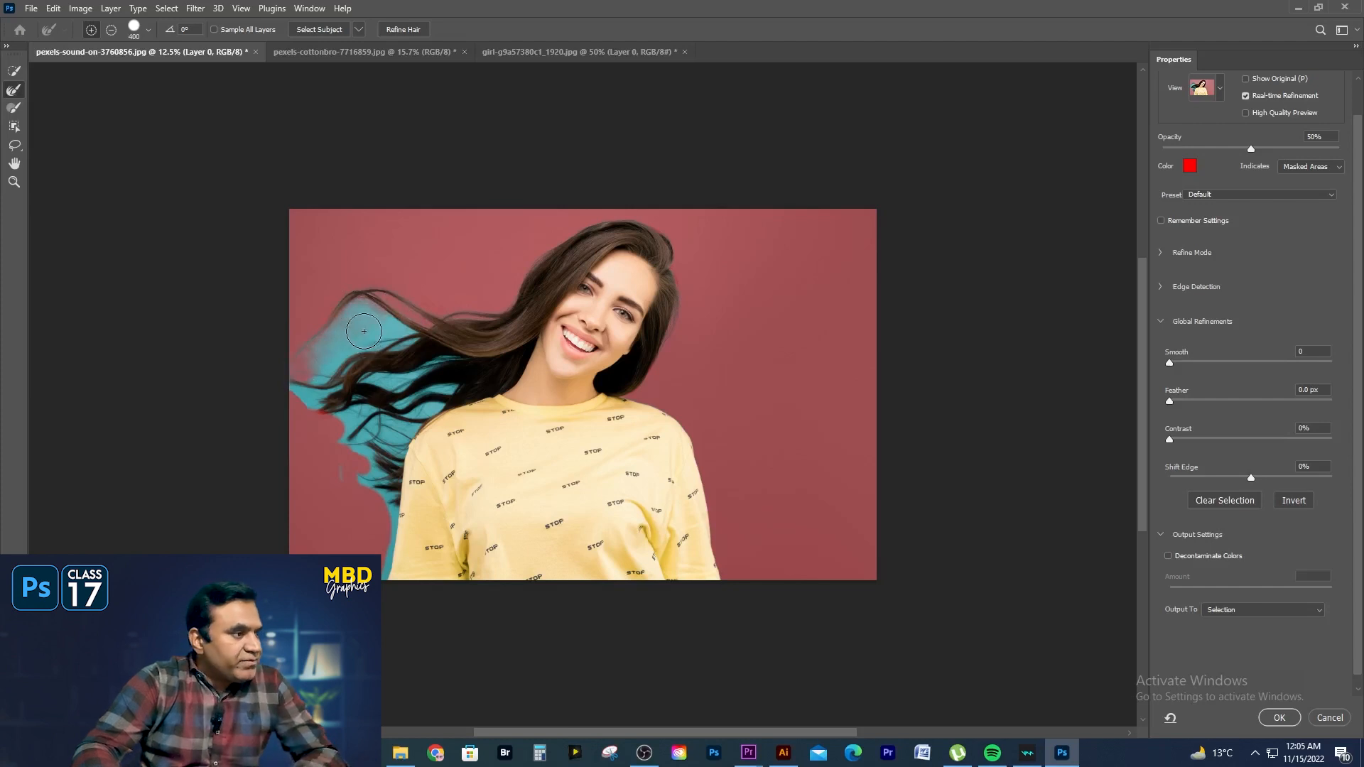
{"action": "mouse_move", "coordinate": [388, 328]}
{"action": "left_mouse_down"}
{"action": "mouse_move", "coordinate": [324, 361]}
{"action": "mouse_move", "coordinate": [380, 327]}
{"action": "mouse_move", "coordinate": [410, 338]}
{"action": "mouse_move", "coordinate": [299, 388]}
{"action": "mouse_move", "coordinate": [386, 385]}
{"action": "mouse_move", "coordinate": [453, 360]}
{"action": "mouse_move", "coordinate": [394, 417]}
{"action": "mouse_move", "coordinate": [441, 400]}
{"action": "mouse_move", "coordinate": [453, 385]}
{"action": "mouse_move", "coordinate": [336, 409]}
{"action": "mouse_move", "coordinate": [361, 431]}
{"action": "mouse_move", "coordinate": [348, 441]}
{"action": "mouse_move", "coordinate": [405, 423]}
{"action": "mouse_move", "coordinate": [362, 505]}
{"action": "mouse_move", "coordinate": [341, 471]}
{"action": "mouse_move", "coordinate": [387, 479]}
{"action": "mouse_move", "coordinate": [375, 528]}
{"action": "left_mouse_up"}
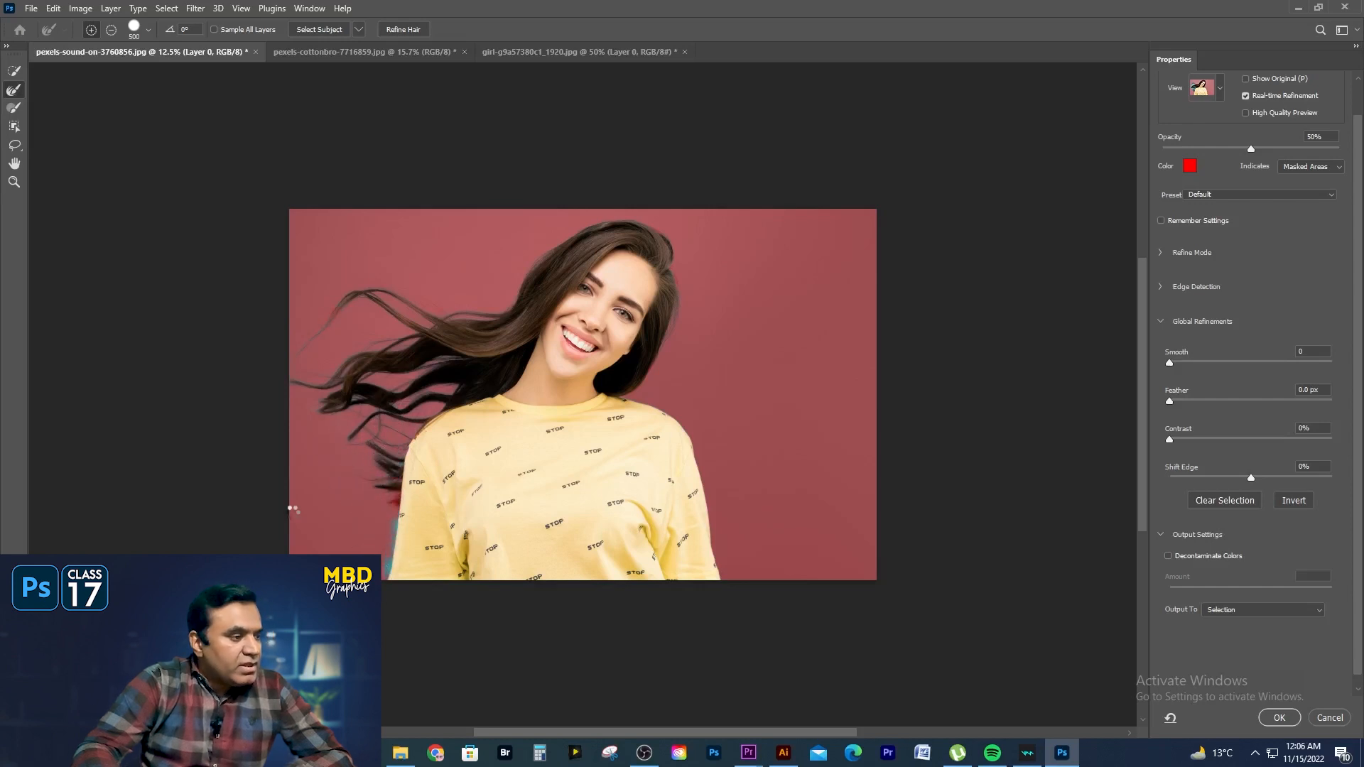
- Refine the edges of the sleeve below the flowing hair and the hair on the opposite side of the face
{"action": "left_click_drag", "start_coordinate": [404, 541], "coordinate": [401, 567]}
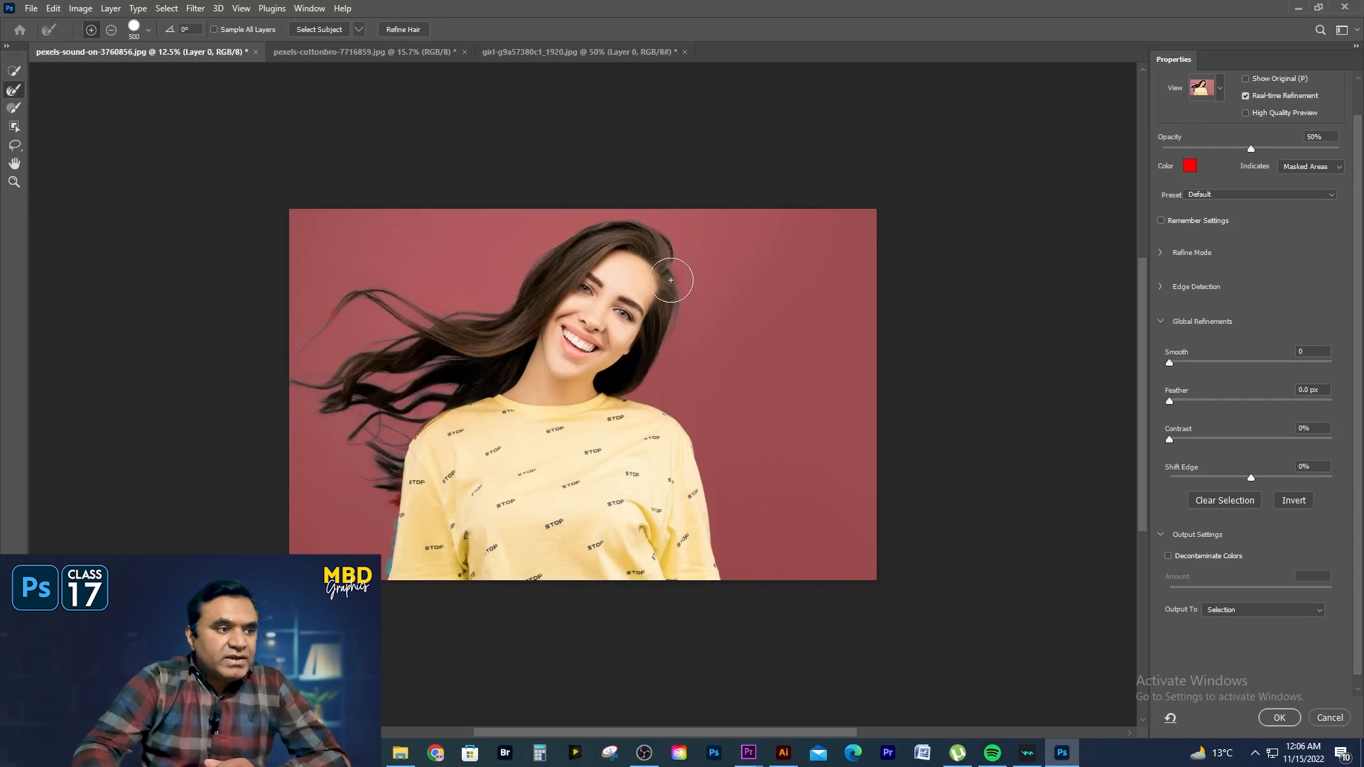
{"action": "left_click_drag", "start_coordinate": [674, 279], "coordinate": [624, 356]}
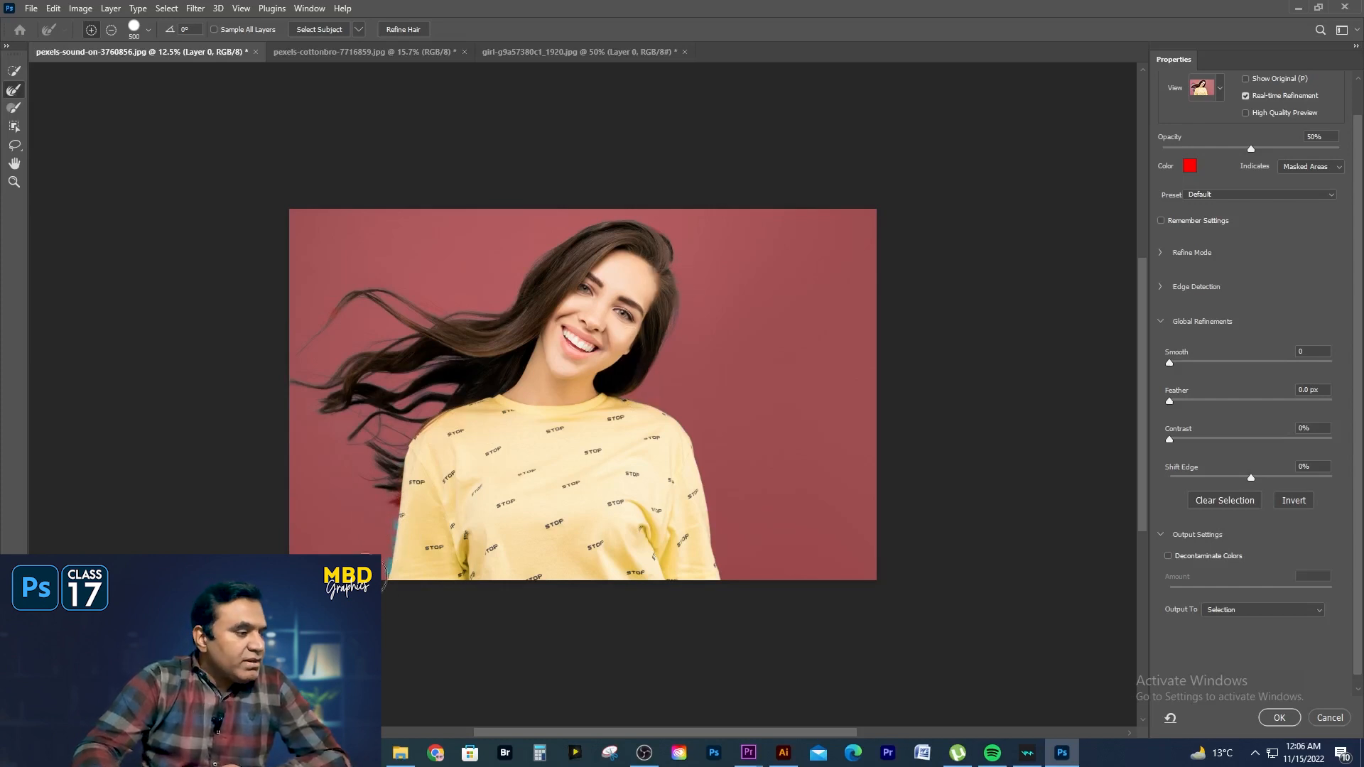
{"action": "left_click_drag", "start_coordinate": [394, 549], "coordinate": [399, 578]}
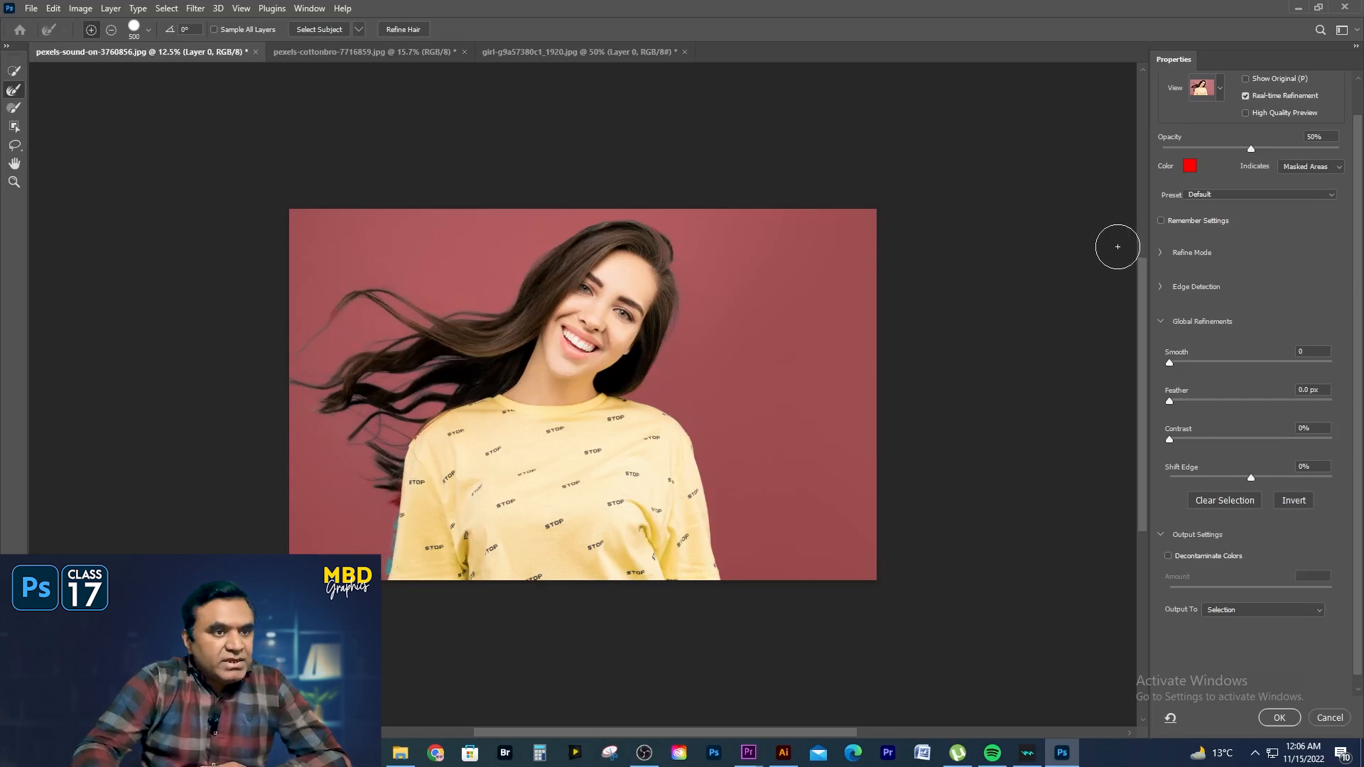
- Preview the cutout On Layers, enable Decontaminate Colors at 100% and output it to a New Layer with Layer Mask
{"action": "left_click", "coordinate": [1219, 90]}
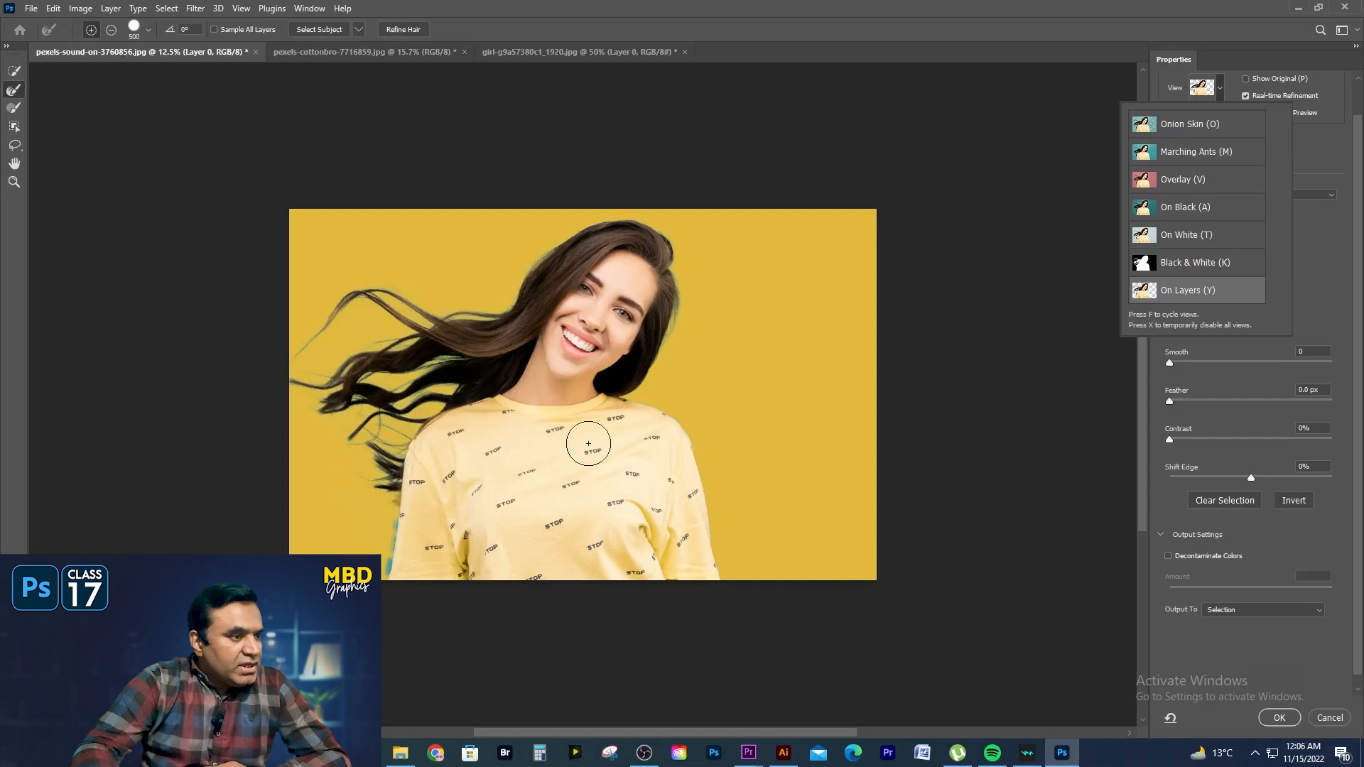
{"action": "left_click", "coordinate": [1190, 374]}
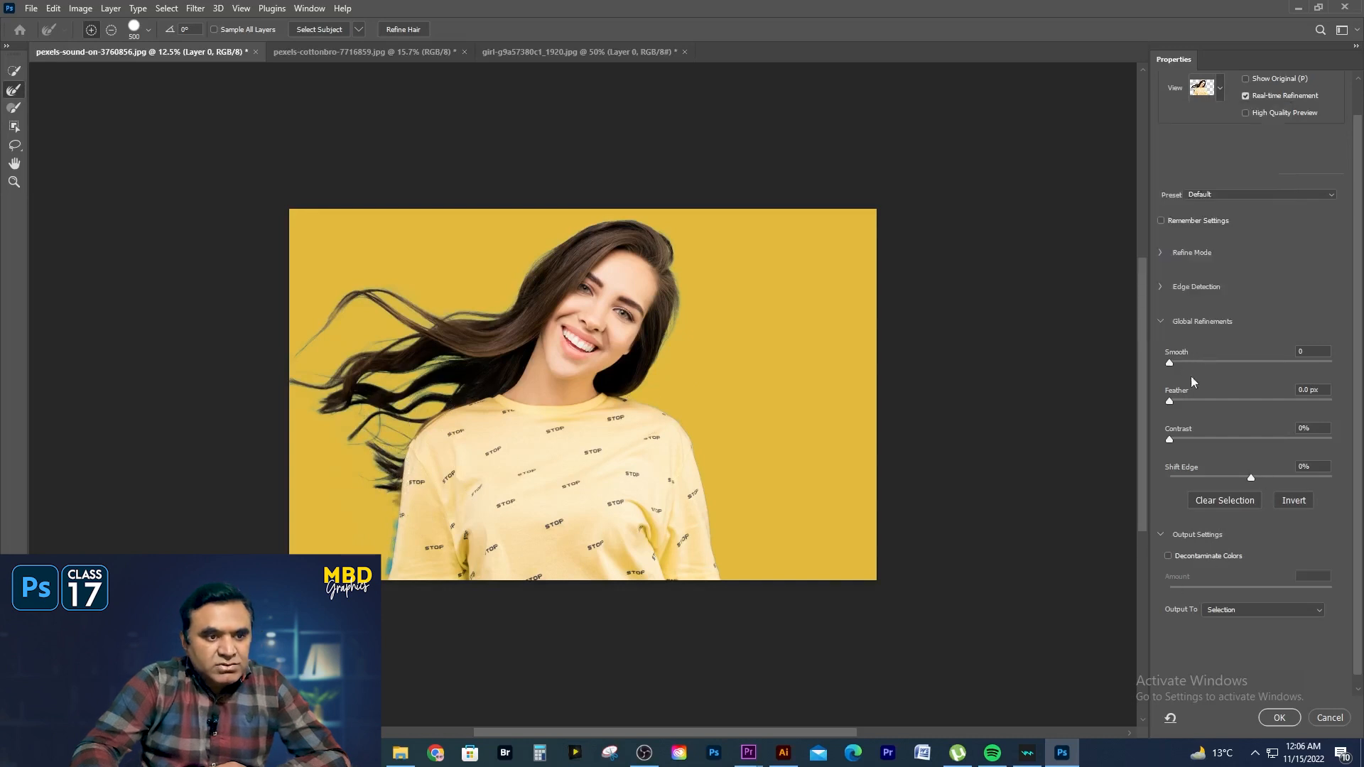
{"action": "left_click", "coordinate": [1168, 557]}
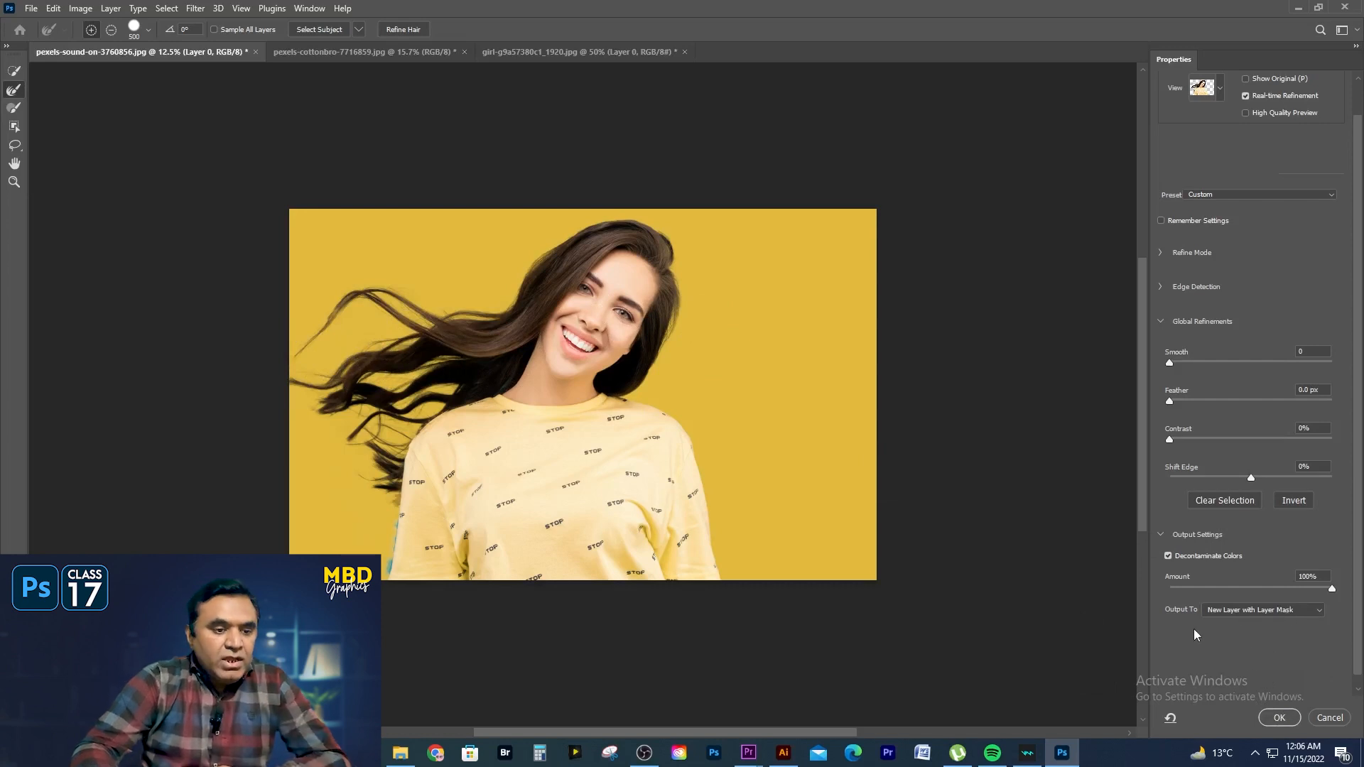
{"action": "left_click", "coordinate": [1279, 718]}
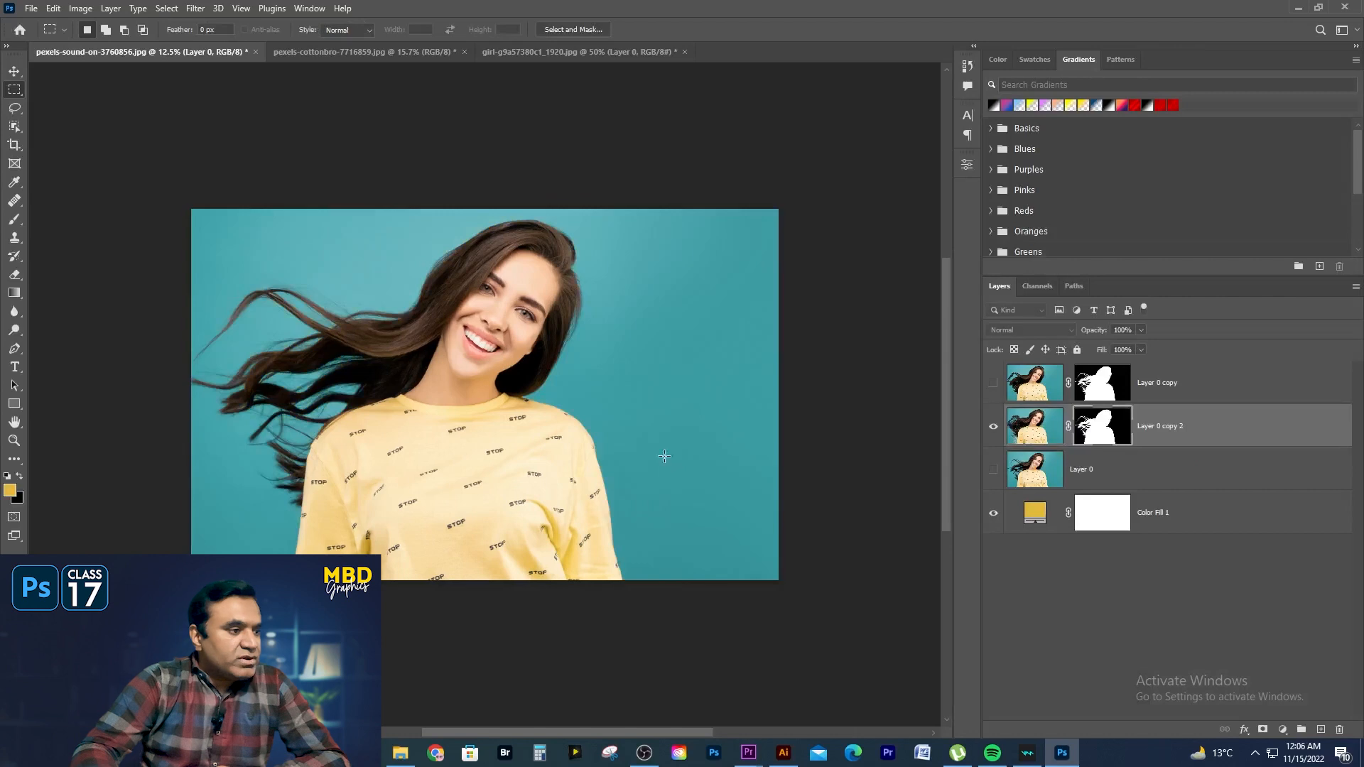
- Paint black on the Layer 0 copy 2 mask to remove the teal fringe along the sleeve below the flowing hair
{"action": "scroll", "coordinate": [348, 505], "scroll_direction": "up", "scroll_amount": 3}
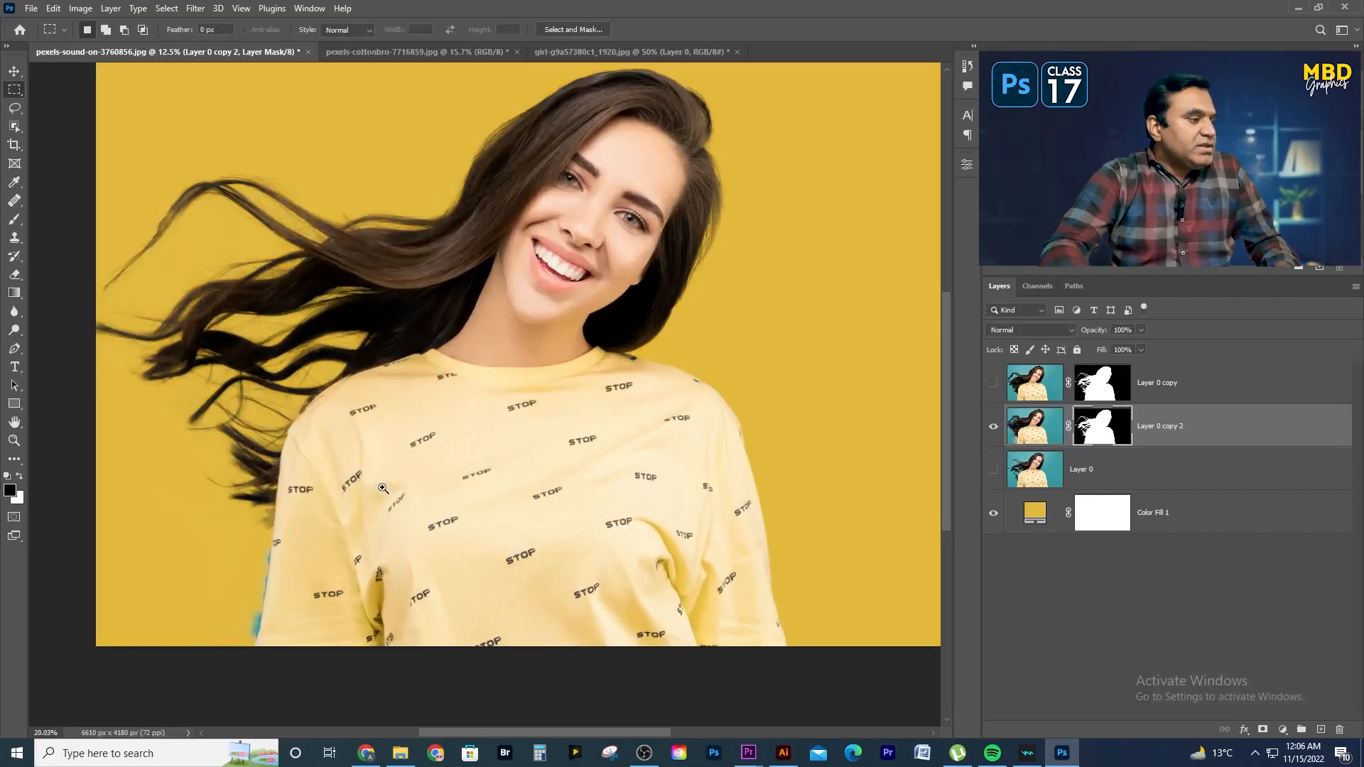
{"action": "left_click_drag", "start_coordinate": [356, 500], "coordinate": [453, 458]}
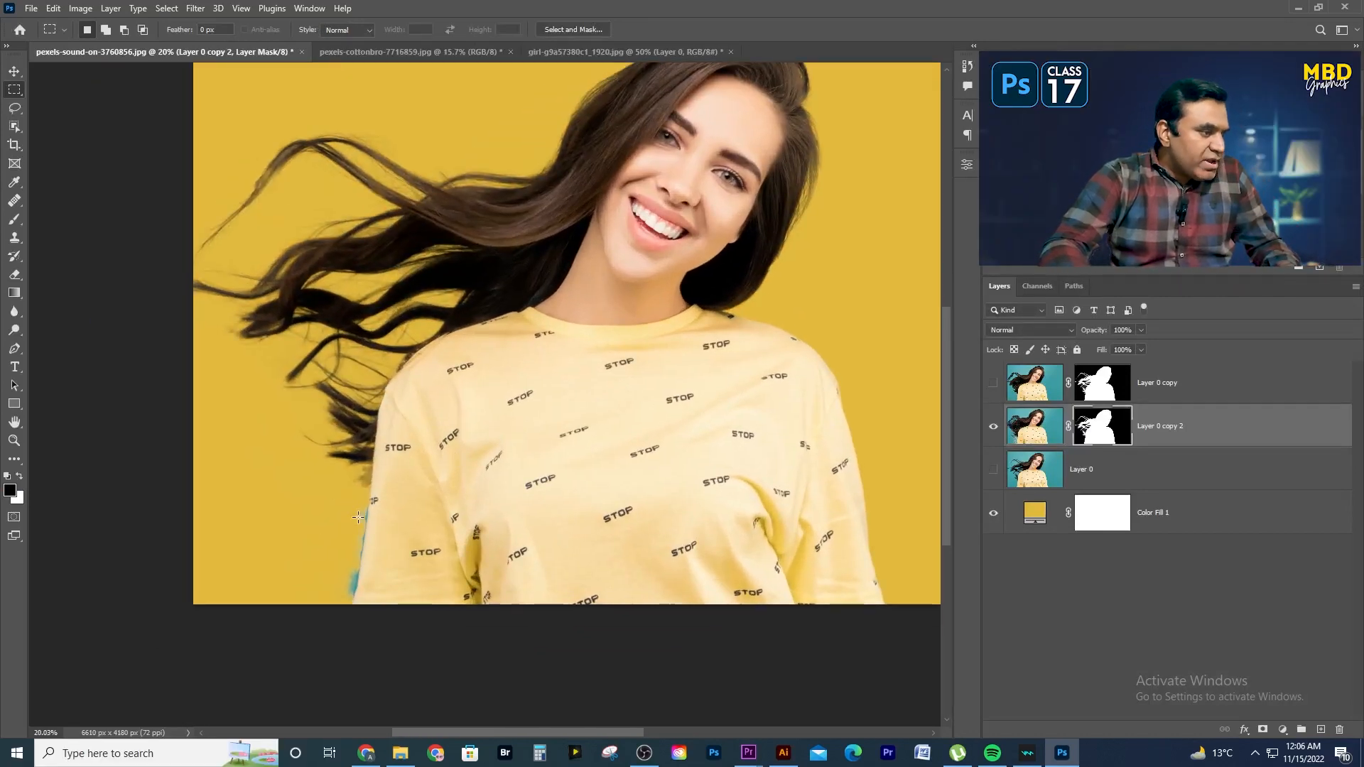
{"action": "scroll", "coordinate": [347, 567], "scroll_direction": "up", "scroll_amount": 3}
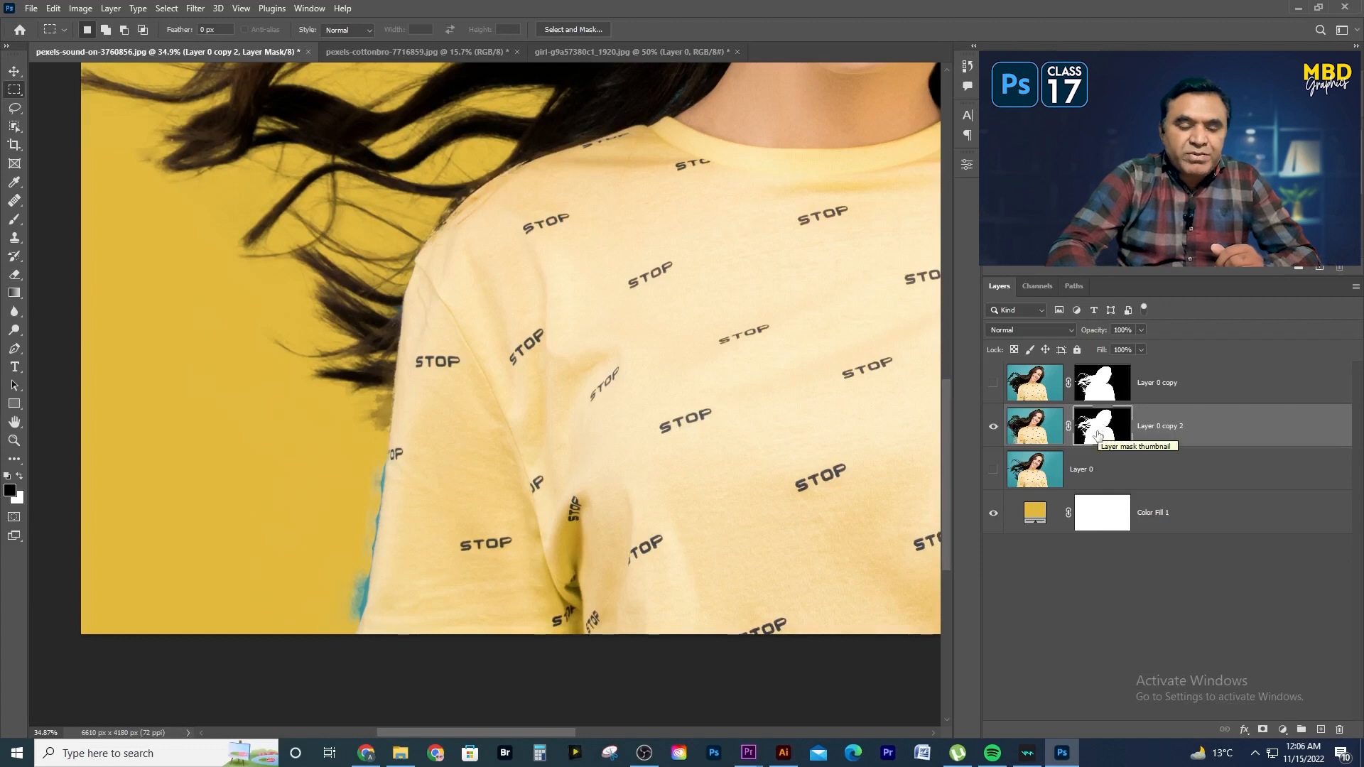
{"action": "left_click", "coordinate": [13, 219]}
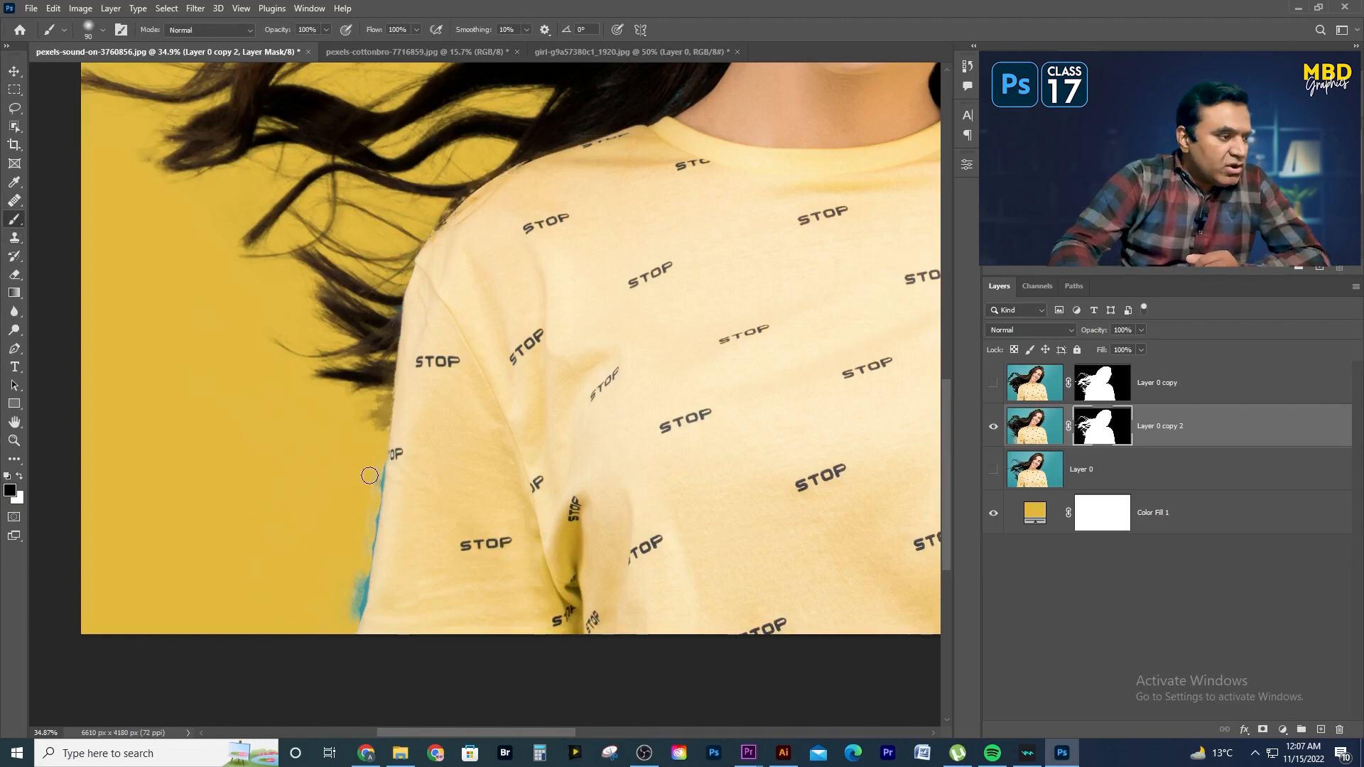
{"action": "left_click_drag", "start_coordinate": [363, 520], "coordinate": [347, 610]}
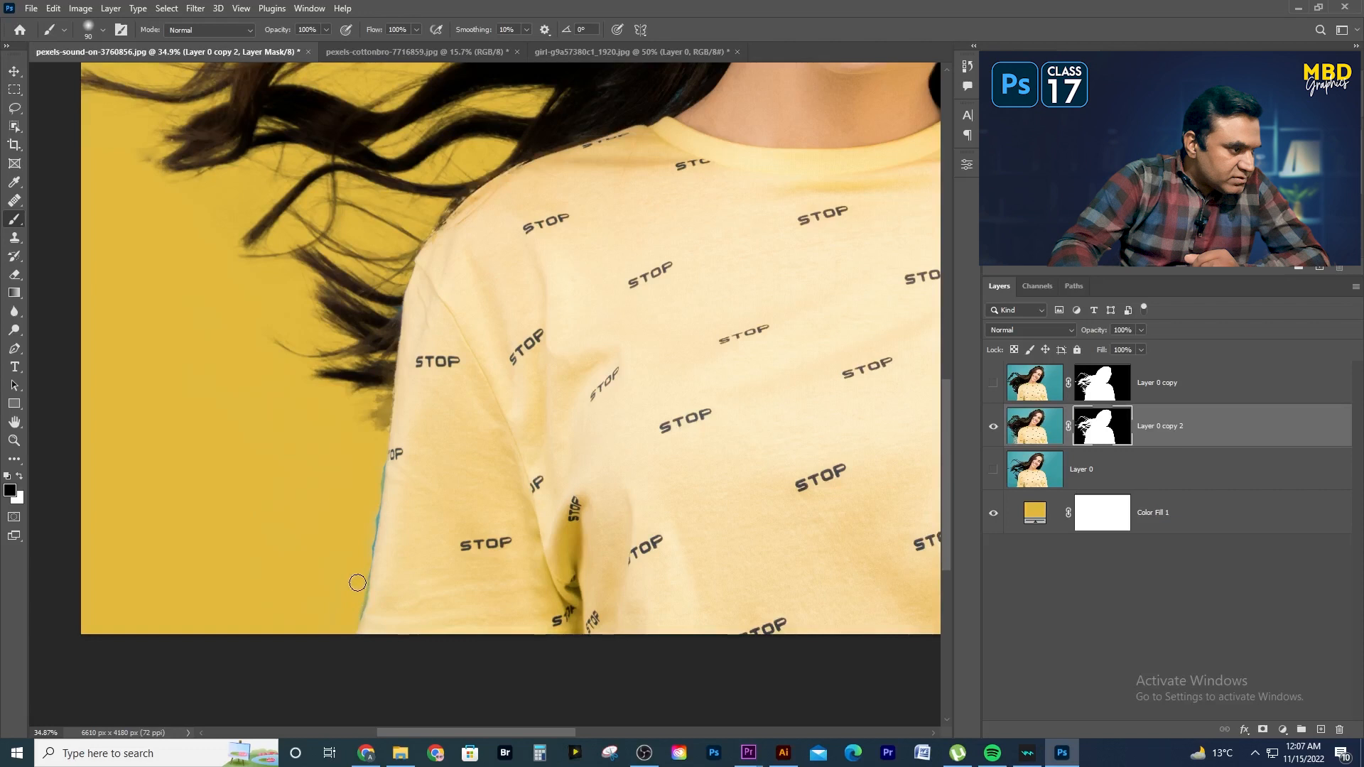
{"action": "left_click_drag", "start_coordinate": [367, 542], "coordinate": [373, 508]}
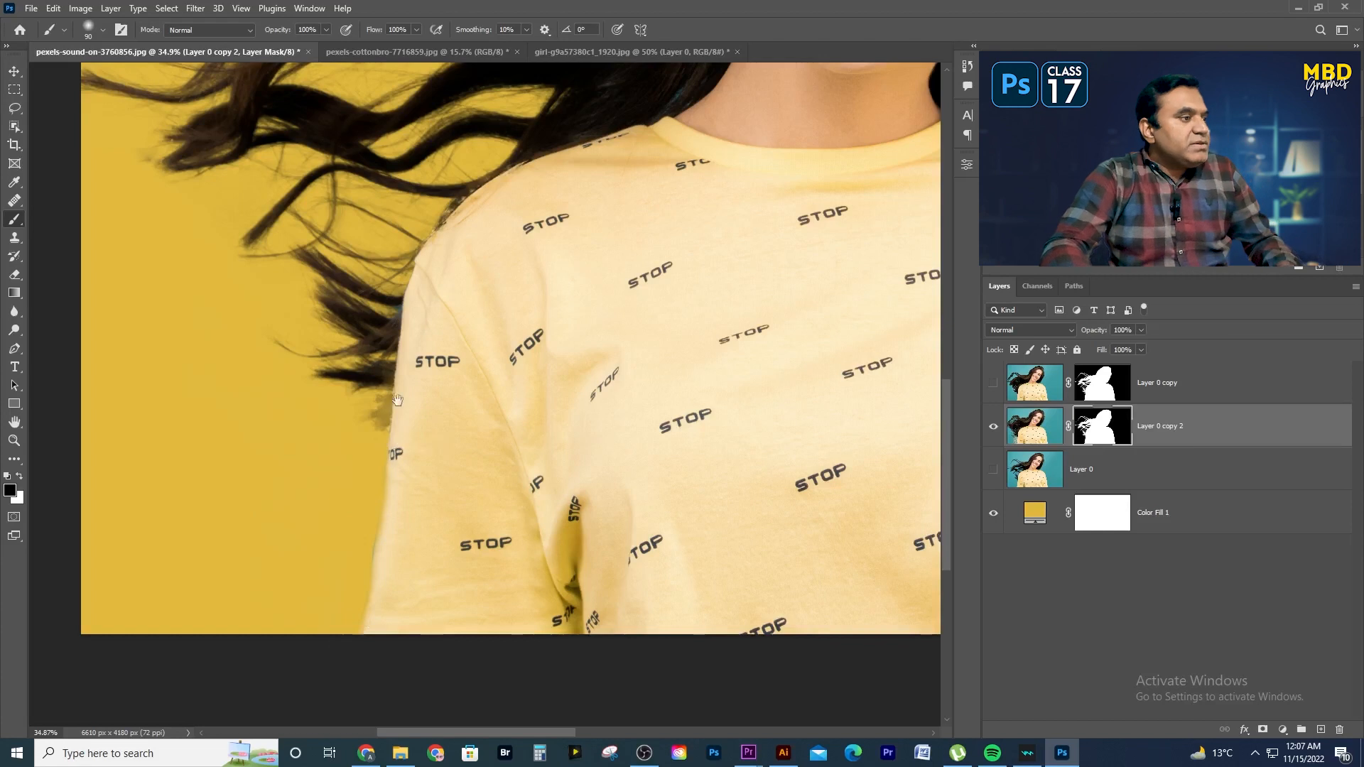
- Paint white on the mask with a size 200 brush along the opposite shoulder and sleeve to reveal the teal background
{"action": "left_click_drag", "start_coordinate": [381, 394], "coordinate": [318, 525]}
{"action": "left_click_drag", "start_coordinate": [618, 465], "coordinate": [173, 411]}
{"action": "left_click_drag", "start_coordinate": [579, 394], "coordinate": [572, 99]}
{"action": "left_click_drag", "start_coordinate": [642, 452], "coordinate": [682, 646]}
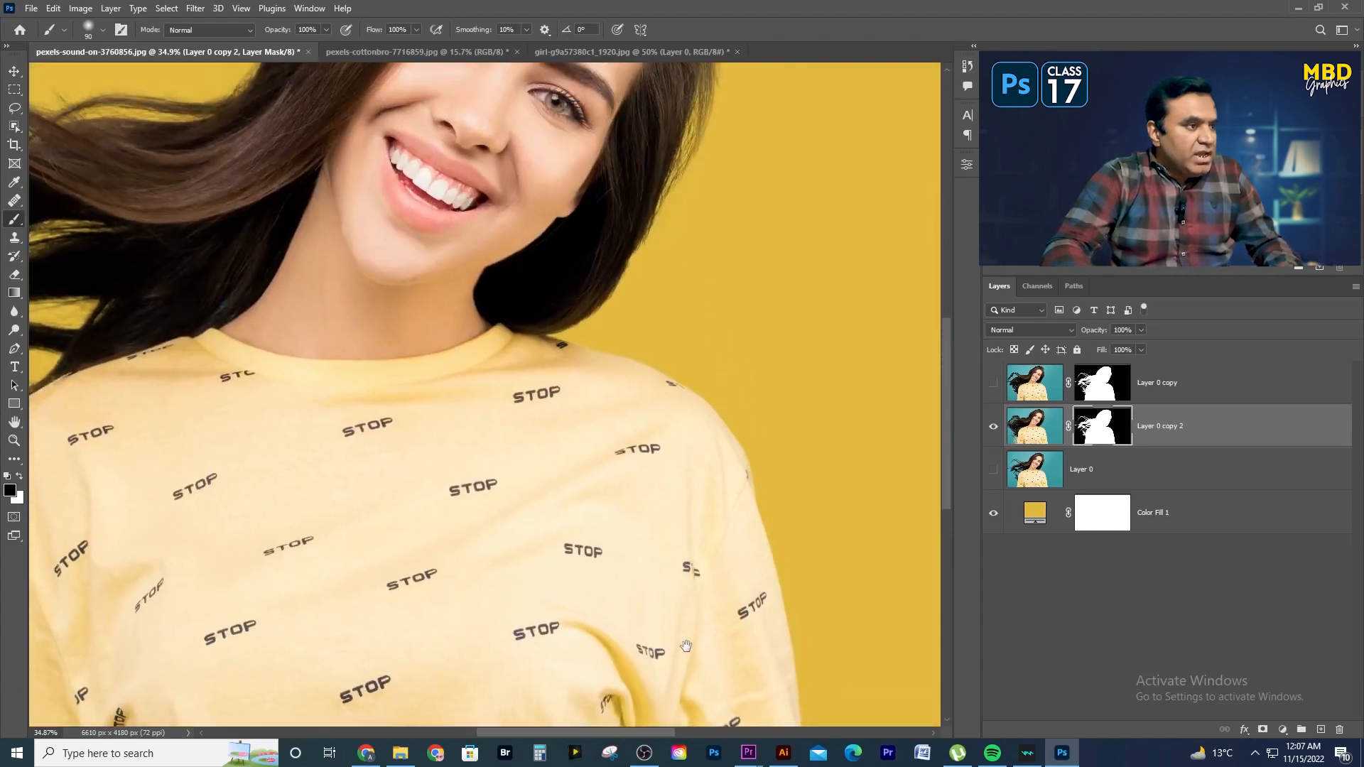
{"action": "left_click", "coordinate": [562, 436], "text": "alt"}
{"action": "left_click", "coordinate": [563, 436], "text": "alt"}
{"action": "left_click", "coordinate": [562, 435], "text": "alt"}
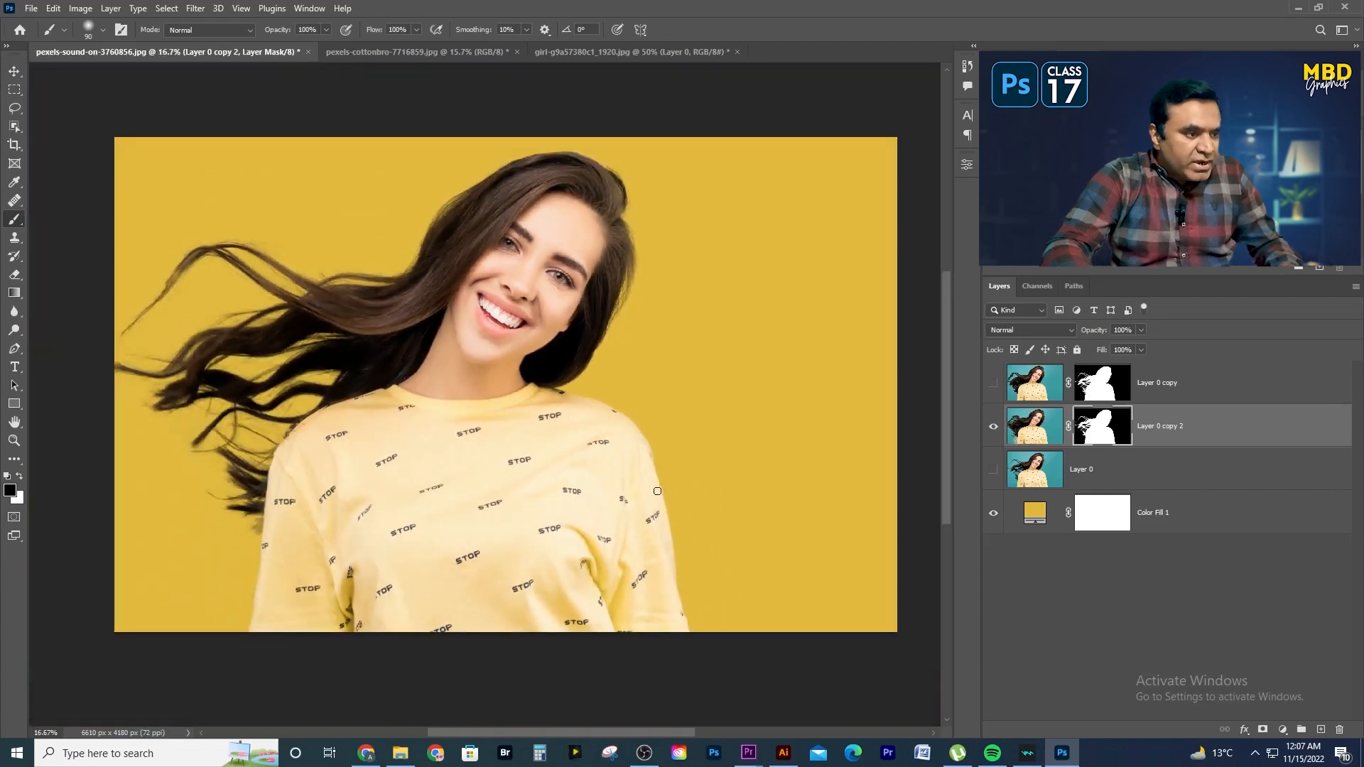
{"action": "key", "text": "bracketright"}
{"action": "key", "text": "bracketright"}
{"action": "key", "text": "bracketright"}
{"action": "key", "text": "bracketright"}
{"action": "key", "text": "bracketright"}
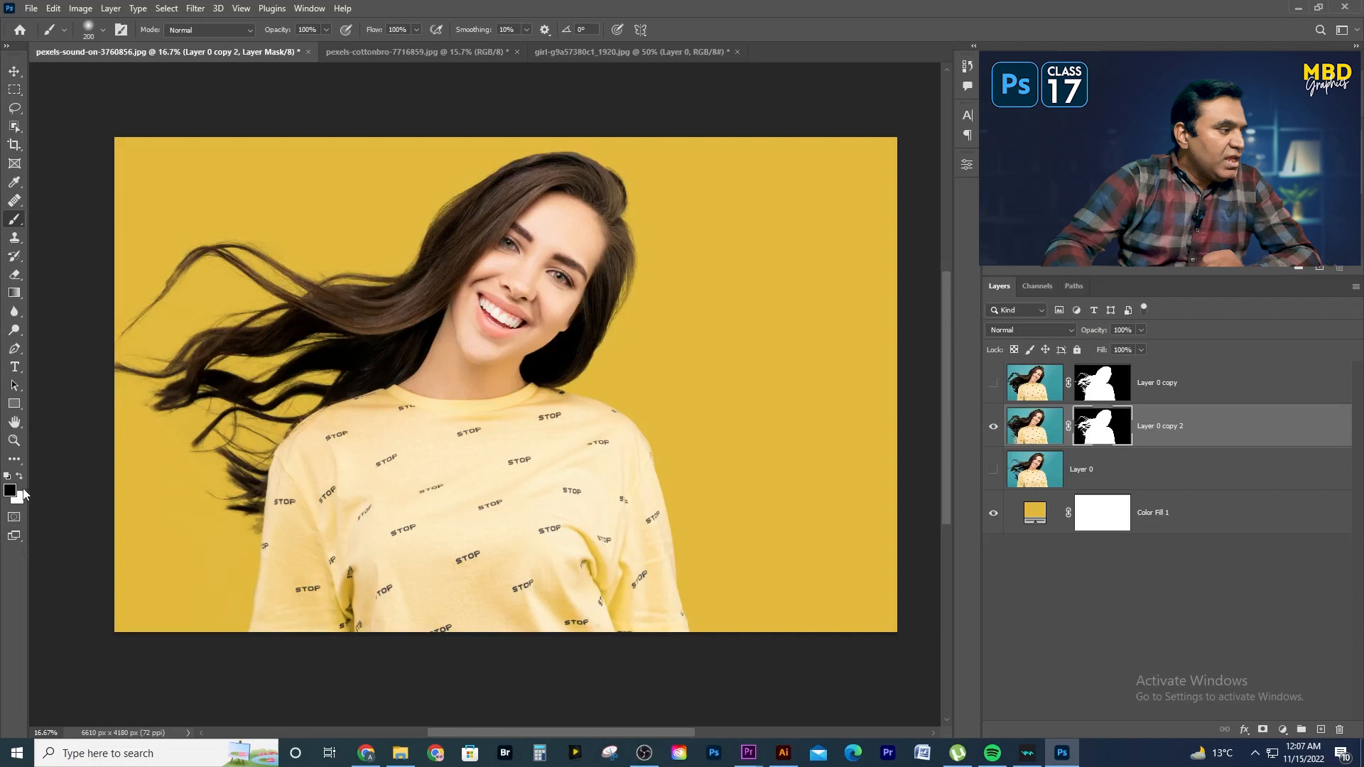
{"action": "mouse_move", "coordinate": [664, 499]}
{"action": "left_mouse_down"}
{"action": "mouse_move", "coordinate": [696, 642]}
{"action": "mouse_move", "coordinate": [645, 427]}
{"action": "mouse_move", "coordinate": [579, 384]}
{"action": "mouse_move", "coordinate": [606, 398]}
{"action": "left_mouse_up"}
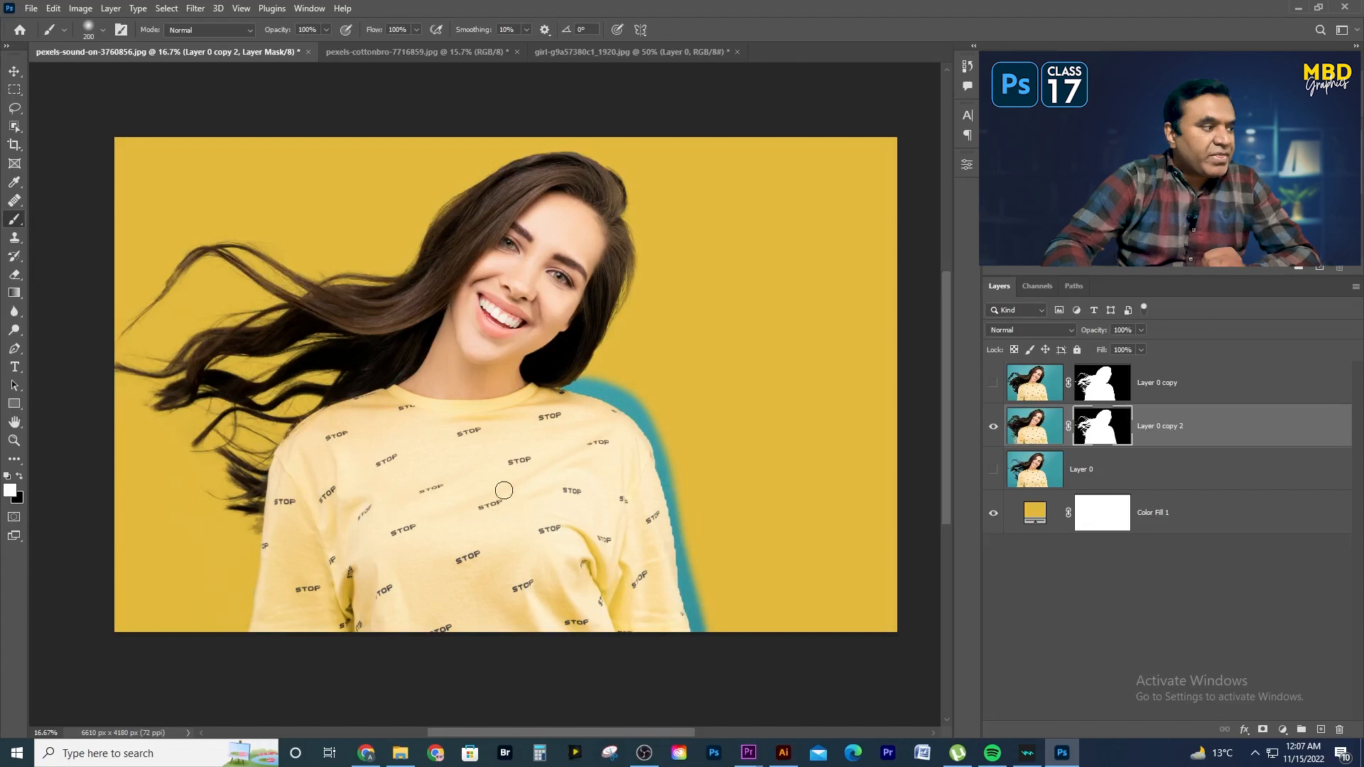
- Paint black on the mask along that shoulder and sleeve to hide the revealed teal background again
{"action": "left_click", "coordinate": [19, 476]}
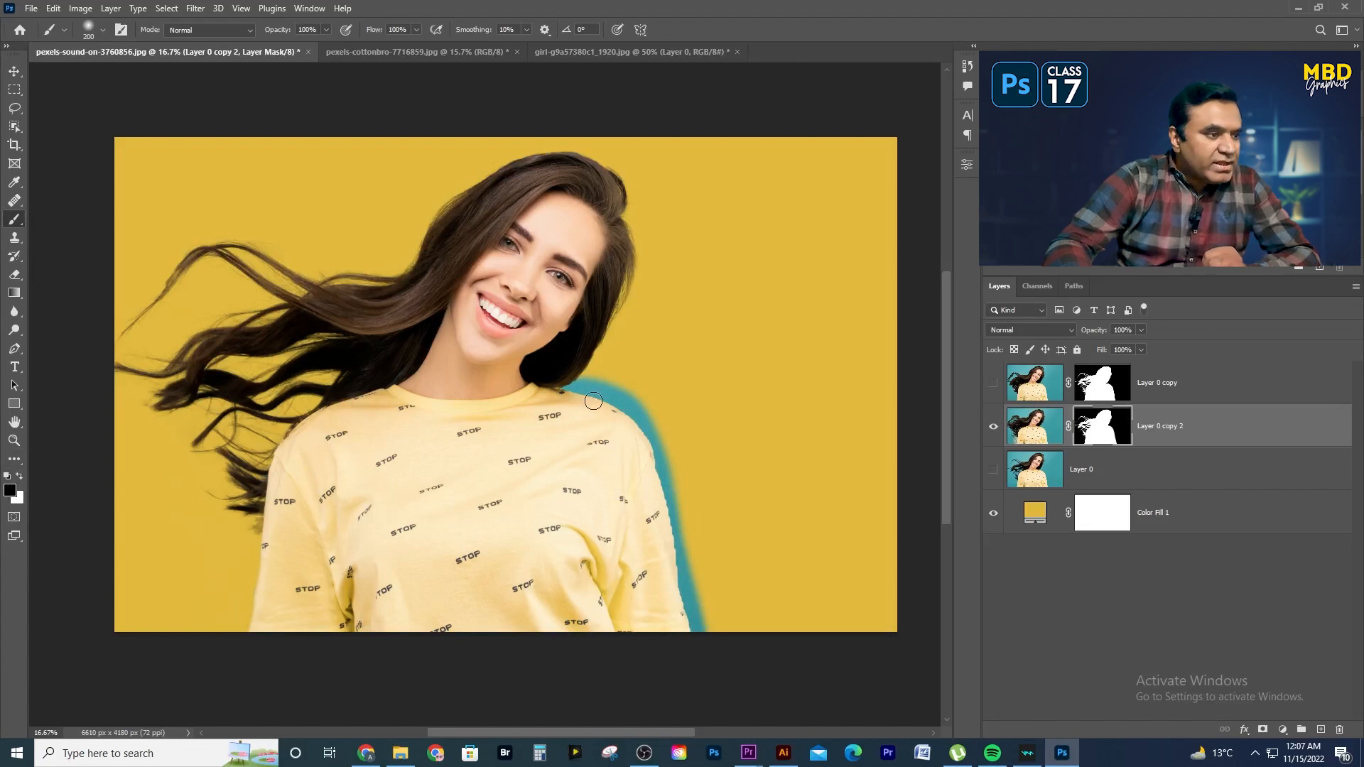
{"action": "mouse_move", "coordinate": [607, 384]}
{"action": "left_mouse_down"}
{"action": "mouse_move", "coordinate": [657, 426]}
{"action": "mouse_move", "coordinate": [709, 655]}
{"action": "left_mouse_up"}
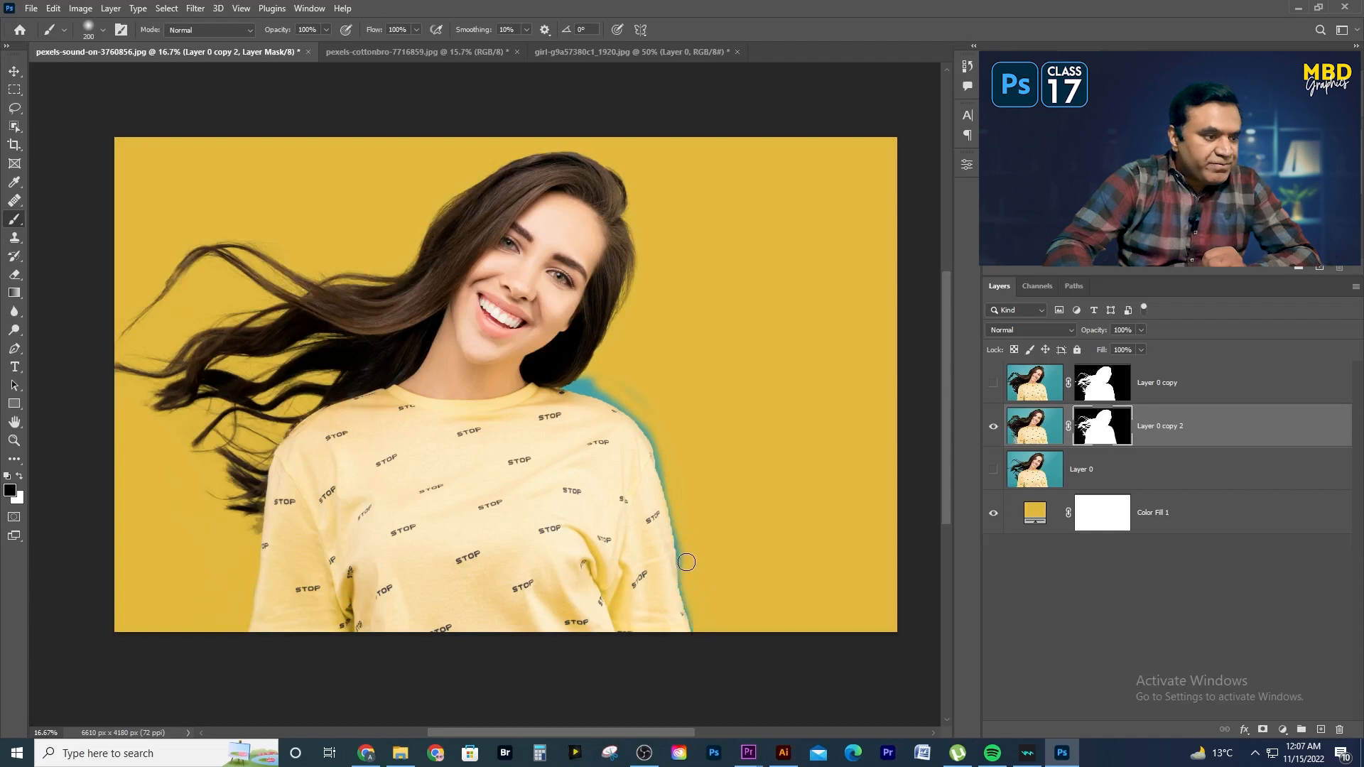
{"action": "mouse_move", "coordinate": [608, 392]}
{"action": "left_mouse_down"}
{"action": "mouse_move", "coordinate": [578, 385]}
{"action": "mouse_move", "coordinate": [638, 397]}
{"action": "left_mouse_up"}
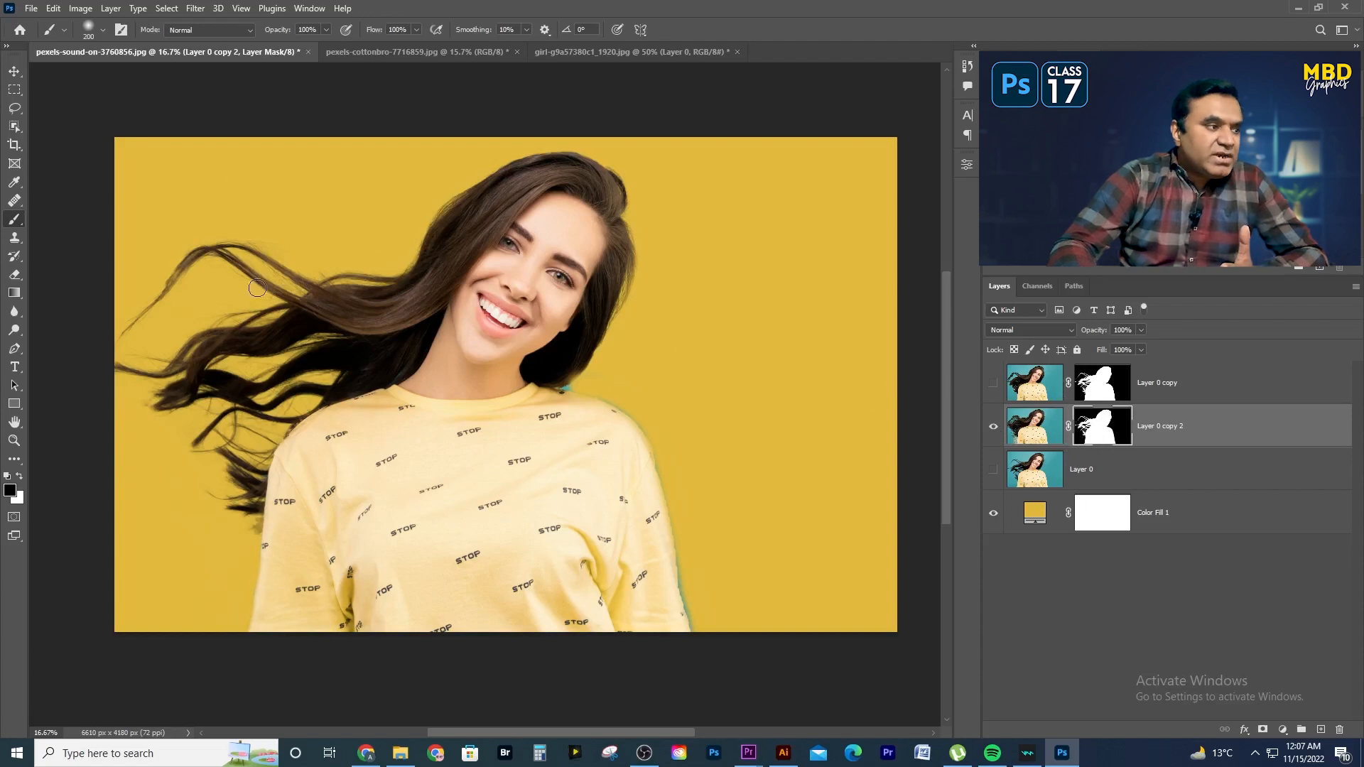
{"action": "right_click", "coordinate": [1094, 431]}
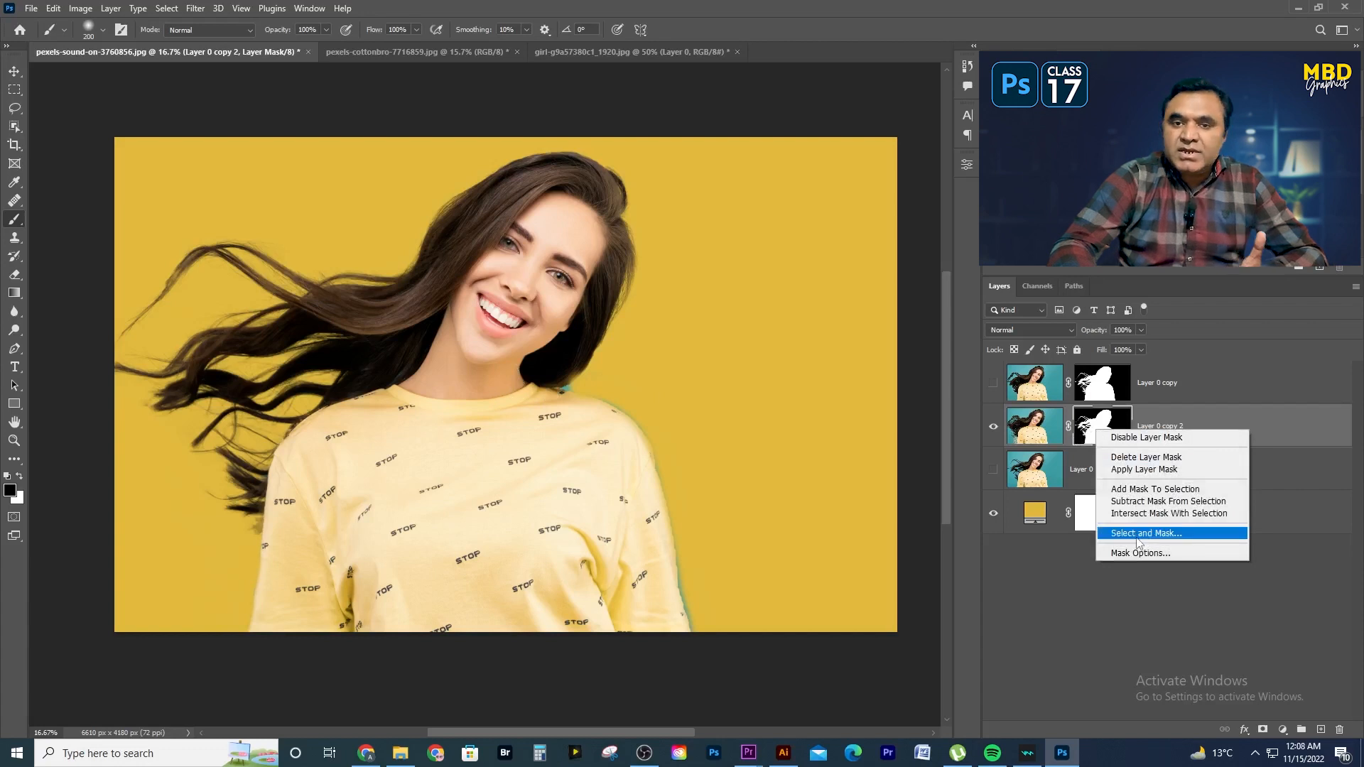
{"action": "left_click", "coordinate": [1042, 576]}
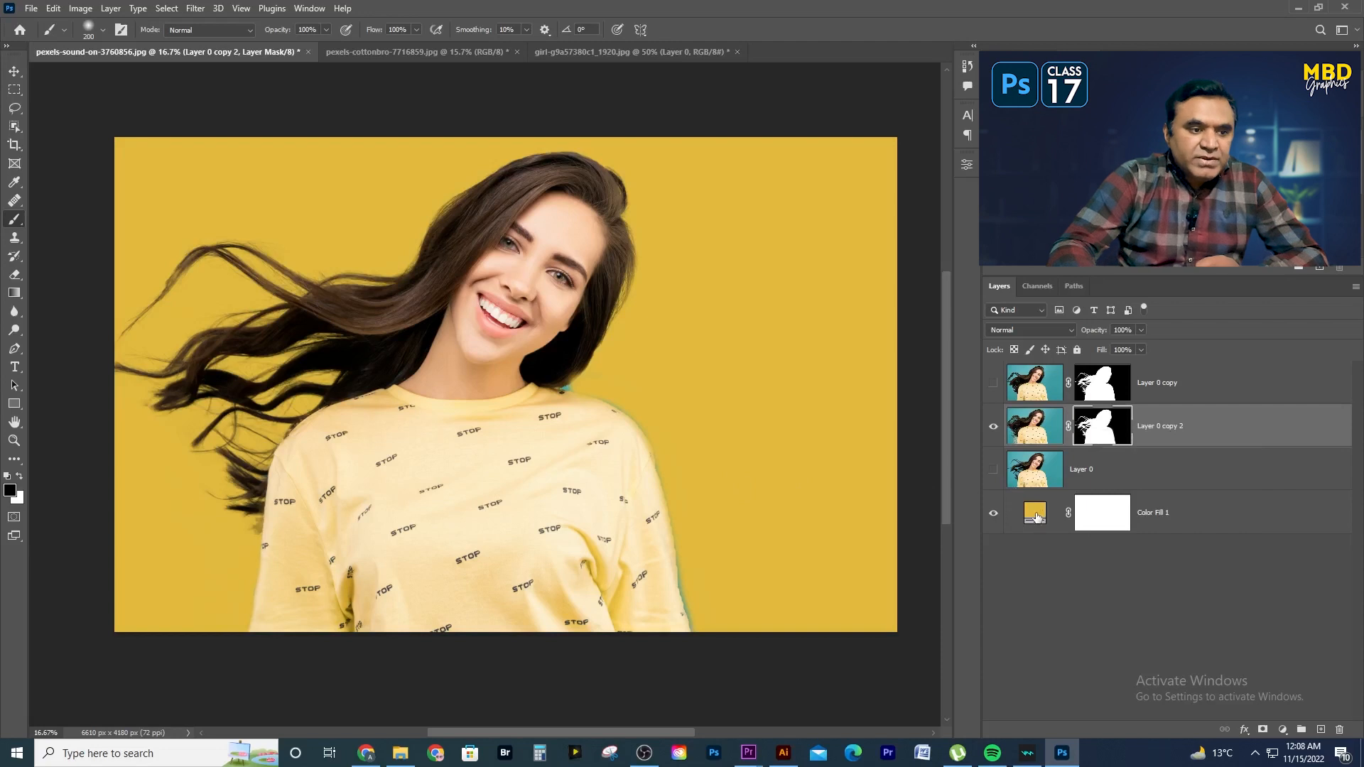
- Try bright green #3ee28f, dark green #0d3e25 and magenta #c50491 as the colour of the Color Fill 1 background
{"action": "double_click", "coordinate": [1036, 517]}
{"action": "left_click_drag", "start_coordinate": [799, 484], "coordinate": [799, 512]}
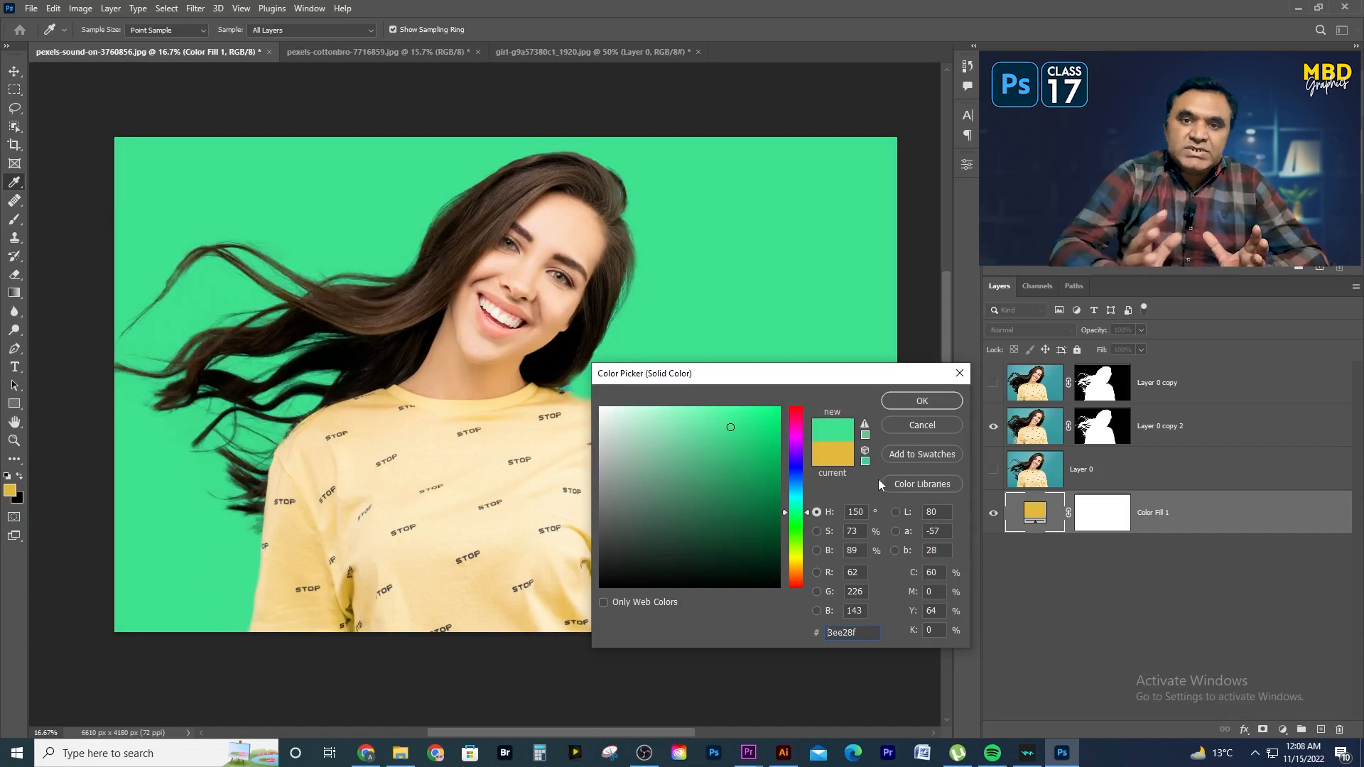
{"action": "mouse_move", "coordinate": [767, 468]}
{"action": "left_mouse_down"}
{"action": "mouse_move", "coordinate": [777, 481]}
{"action": "mouse_move", "coordinate": [750, 512]}
{"action": "left_mouse_up"}
{"action": "left_click", "coordinate": [742, 543]}
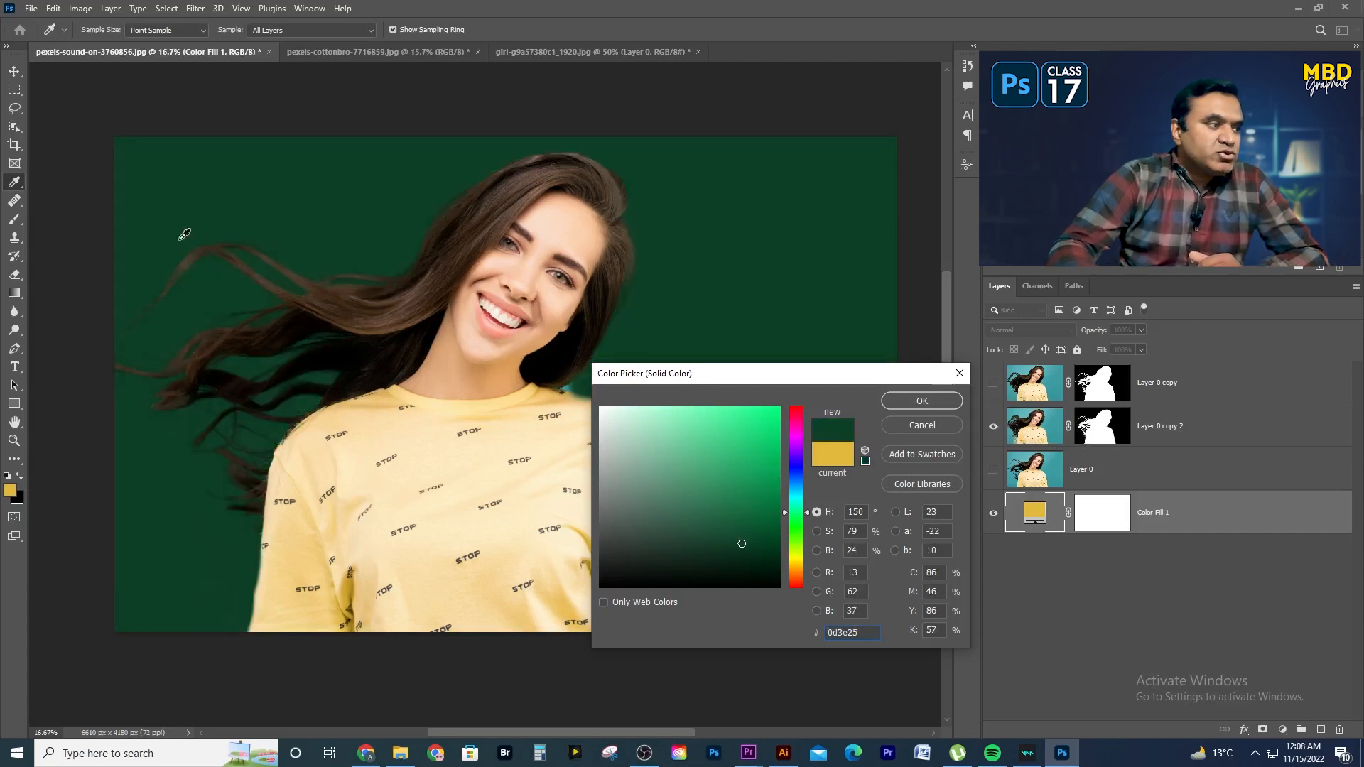
{"action": "left_click", "coordinate": [775, 447]}
{"action": "left_click_drag", "start_coordinate": [793, 467], "coordinate": [794, 426]}
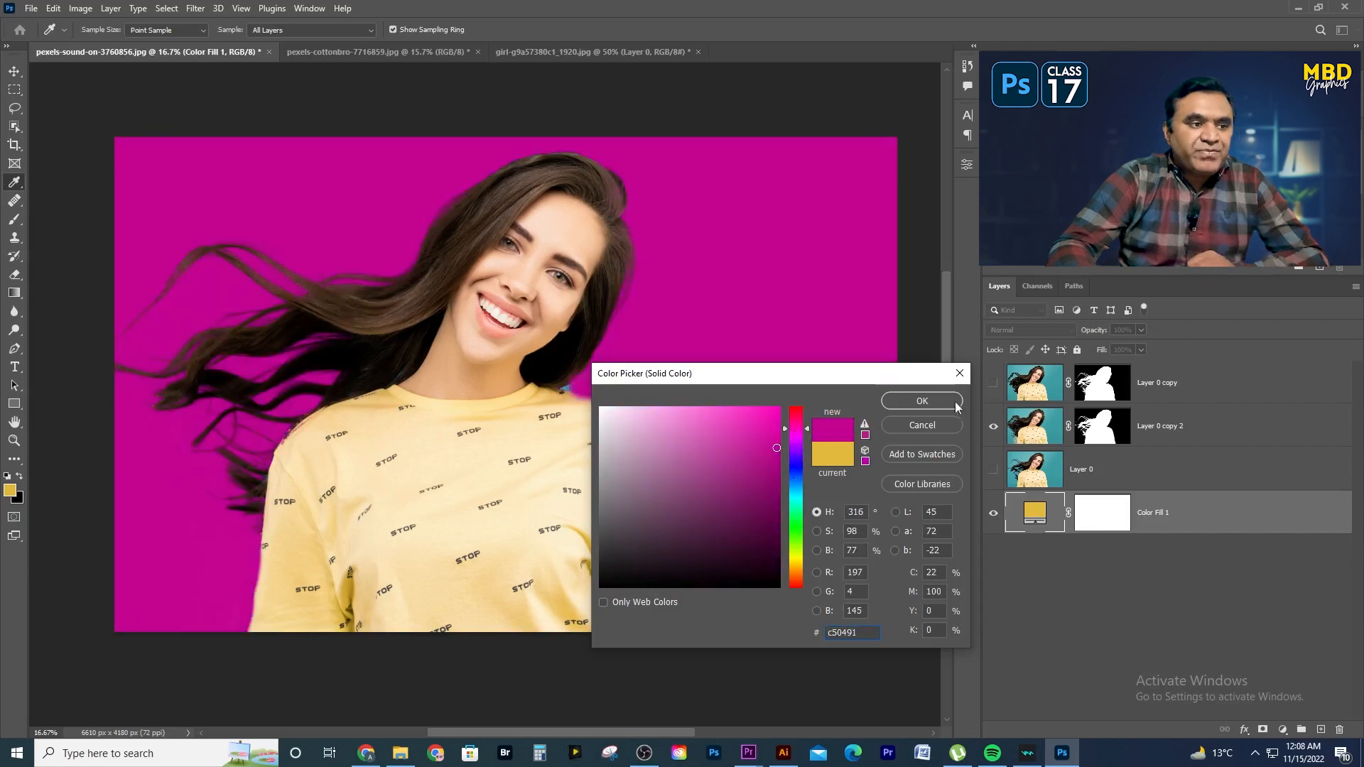